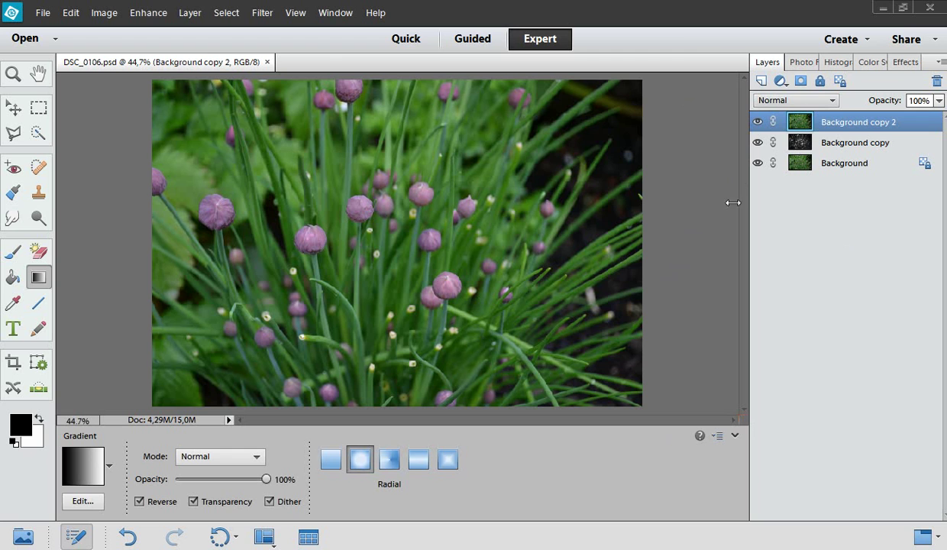
Step: Hide and reshow the Background copy 2 layer to compare it with the black-and-white layer underneath
left_click(659, 14)
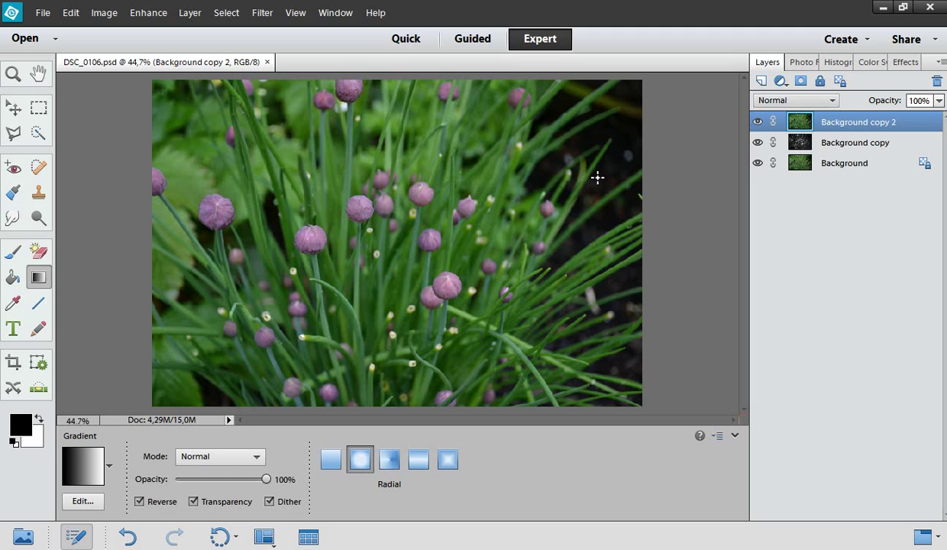
left_click(756, 121)
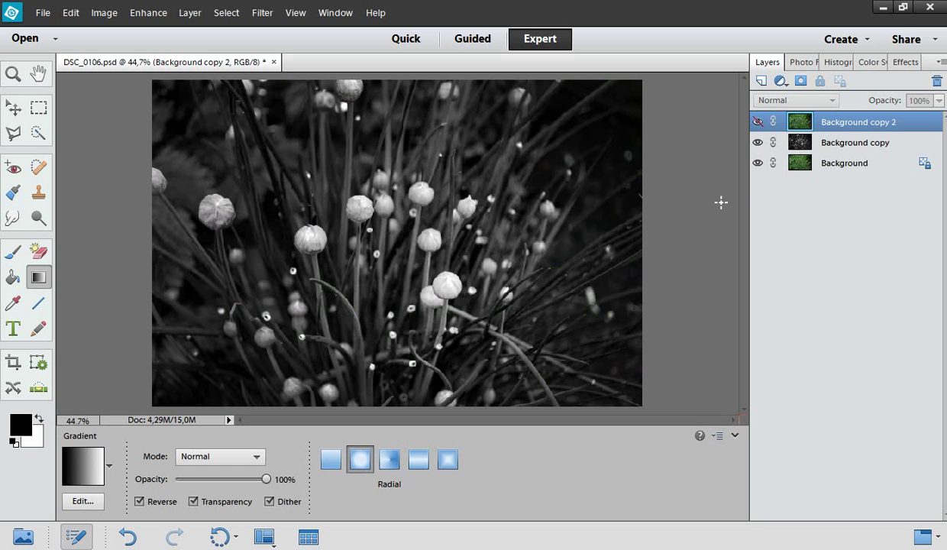
left_click(758, 122)
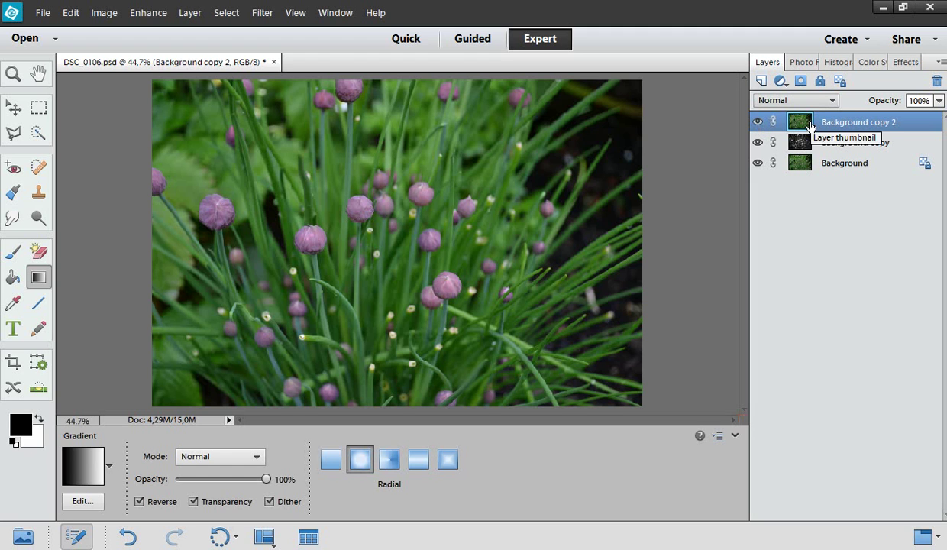
Step: Add a Hue/Saturation adjustment layer above Background copy 2 with saturation -100 and lightness -8, and hide it
left_click(781, 81)
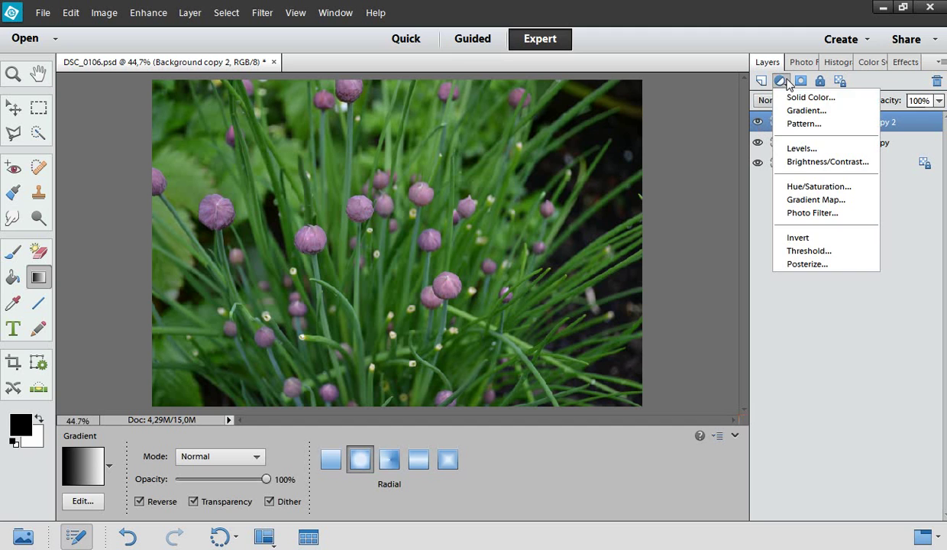
left_click(795, 187)
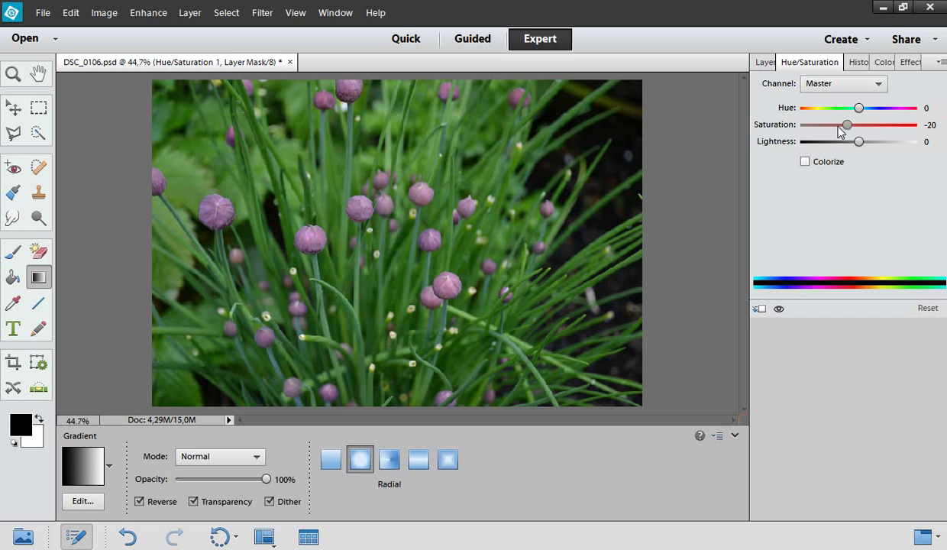
left_click_drag(857, 125, 777, 138)
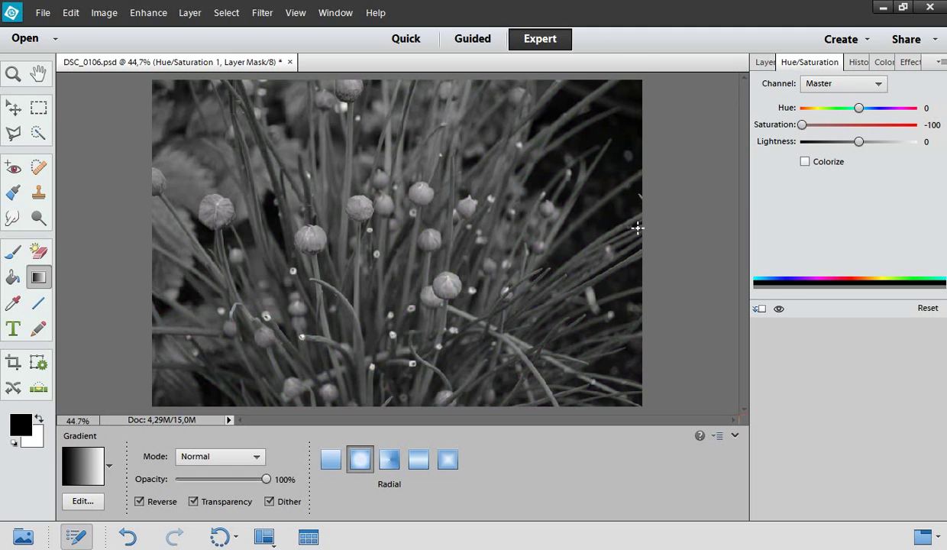
left_click_drag(856, 143, 854, 149)
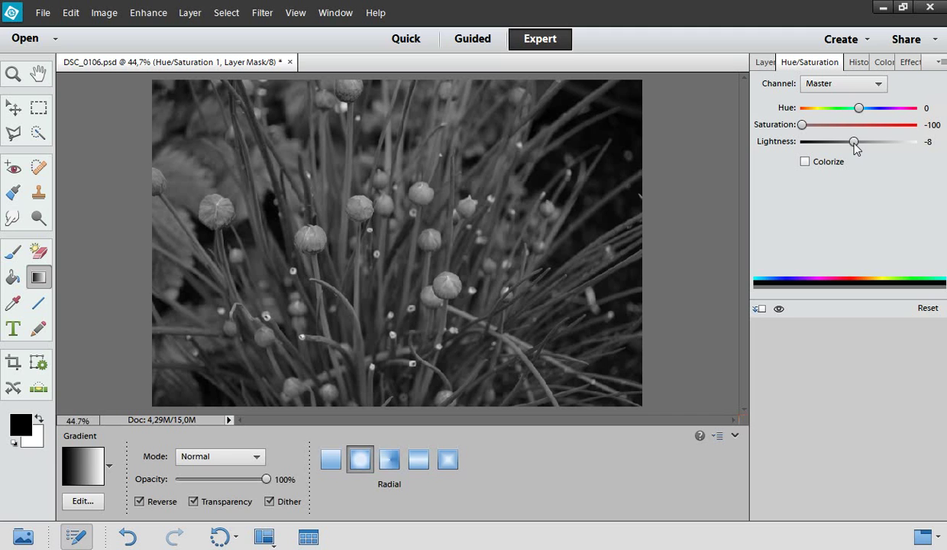
left_click(767, 63)
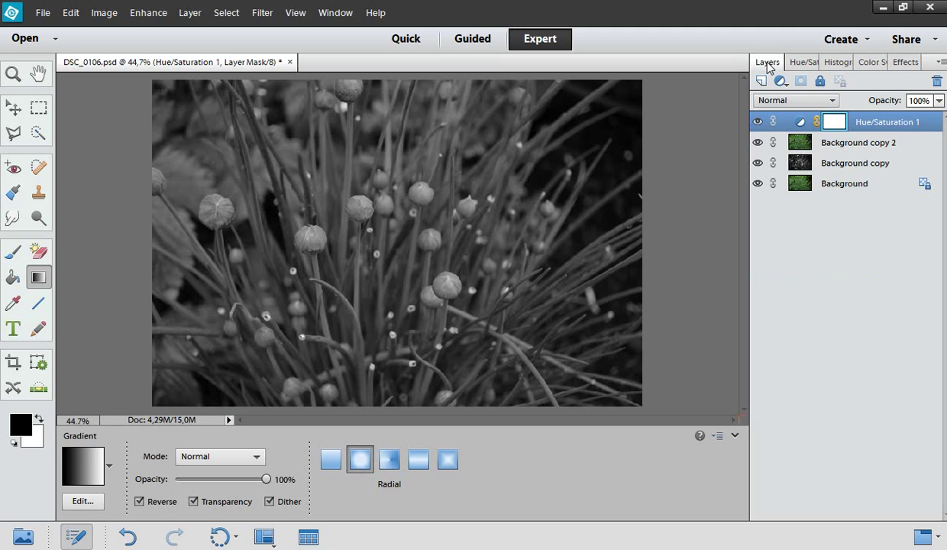
left_click(758, 122)
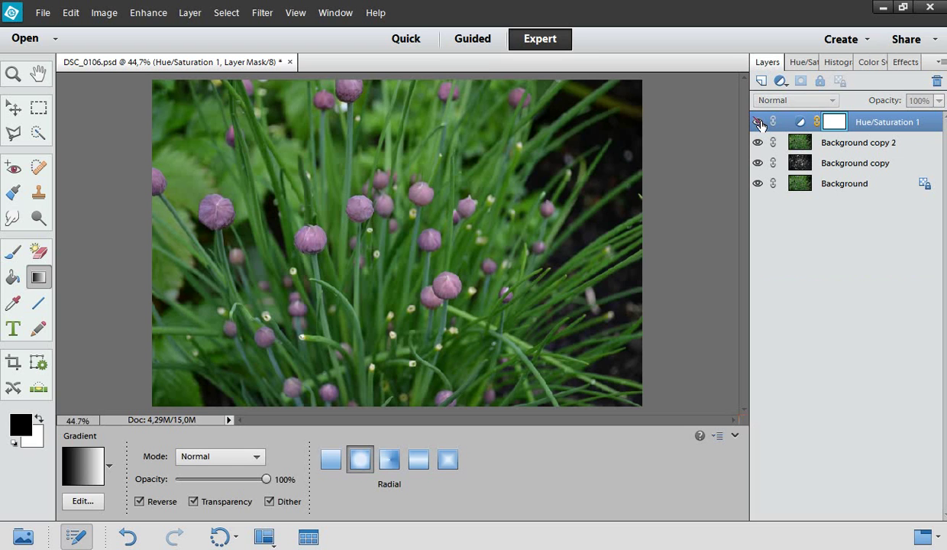
Step: Add a Gradient Map adjustment layer above the hidden Hue/Saturation layer
left_click(780, 81)
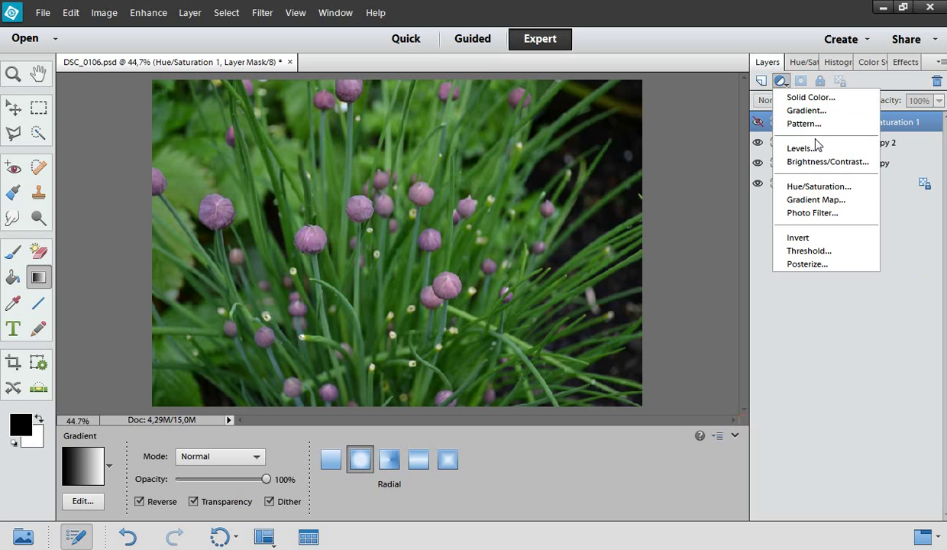
left_click(800, 200)
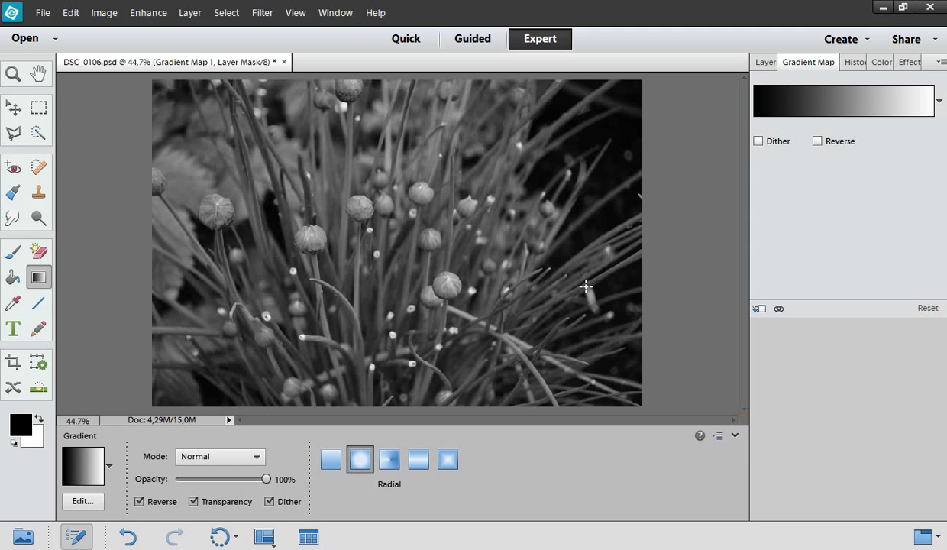
Step: Edit the gradient map's black-to-white gradient, moving the midpoint to 53% and adding a black color stop at 12%
left_click(775, 97)
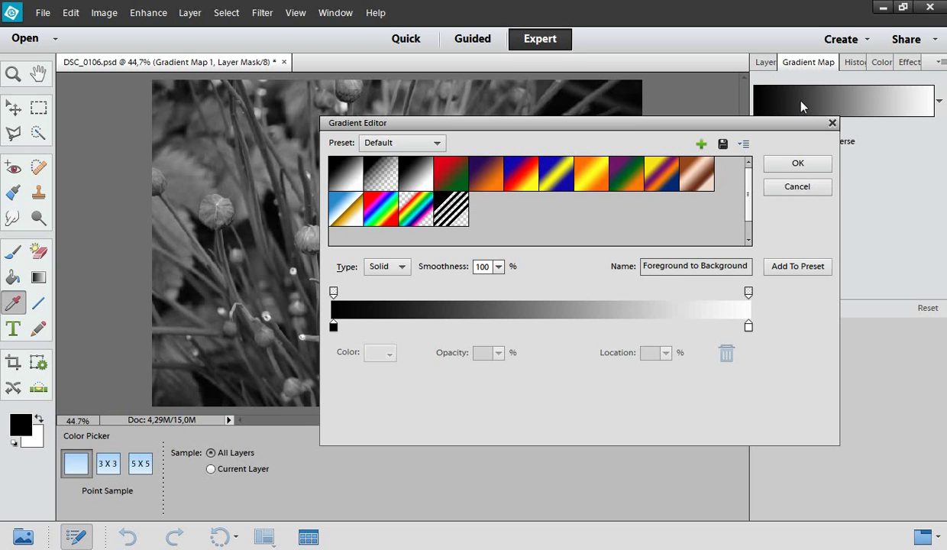
left_click_drag(644, 120, 726, 129)
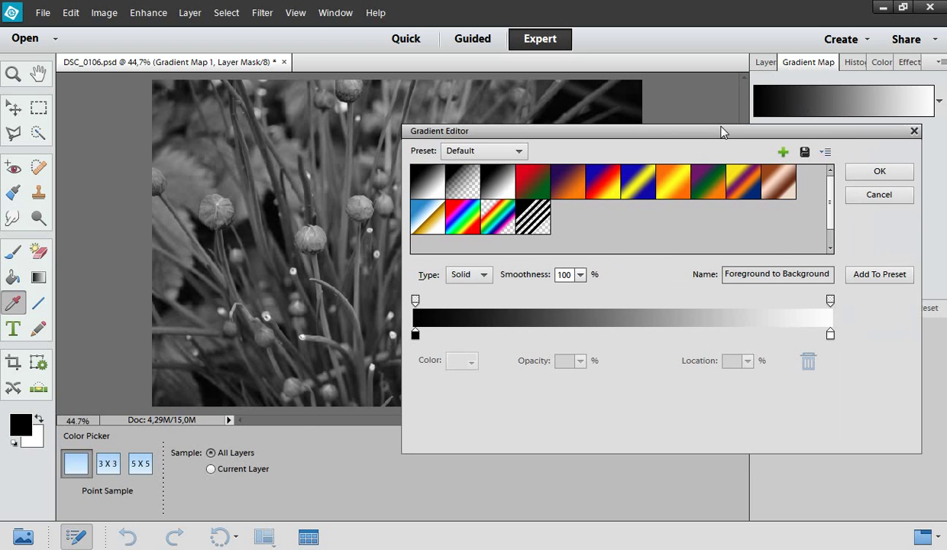
left_click(415, 334)
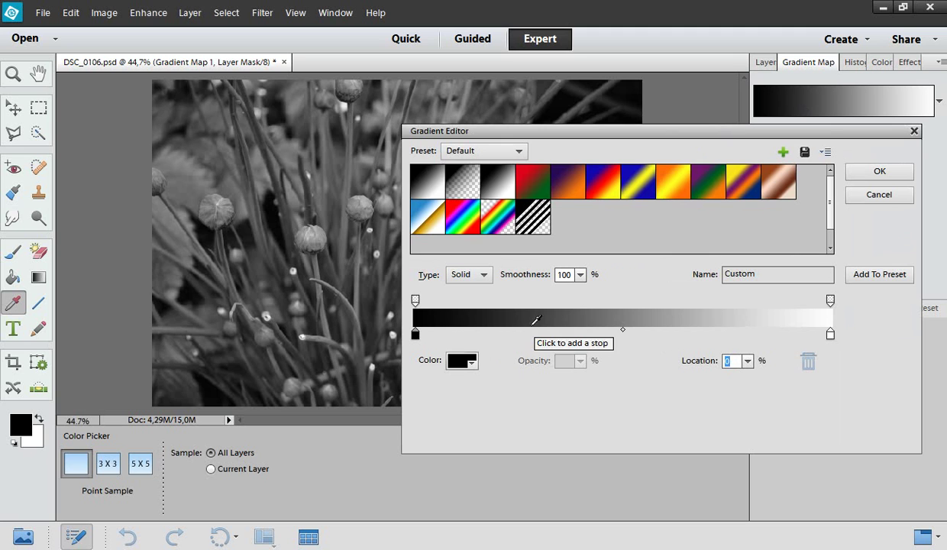
left_click(622, 330)
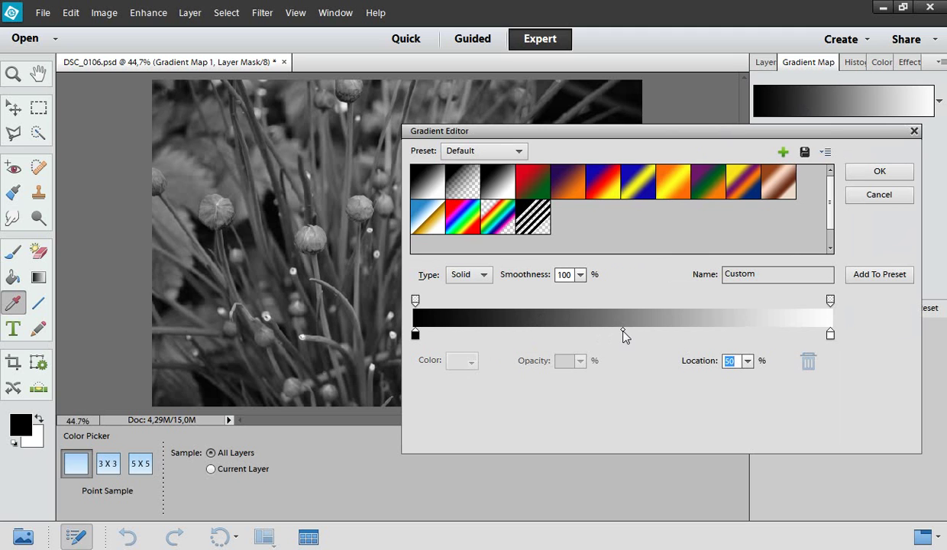
mouse_move(623, 333)
left_mouse_down()
mouse_move(595, 333)
mouse_move(637, 338)
left_mouse_up()
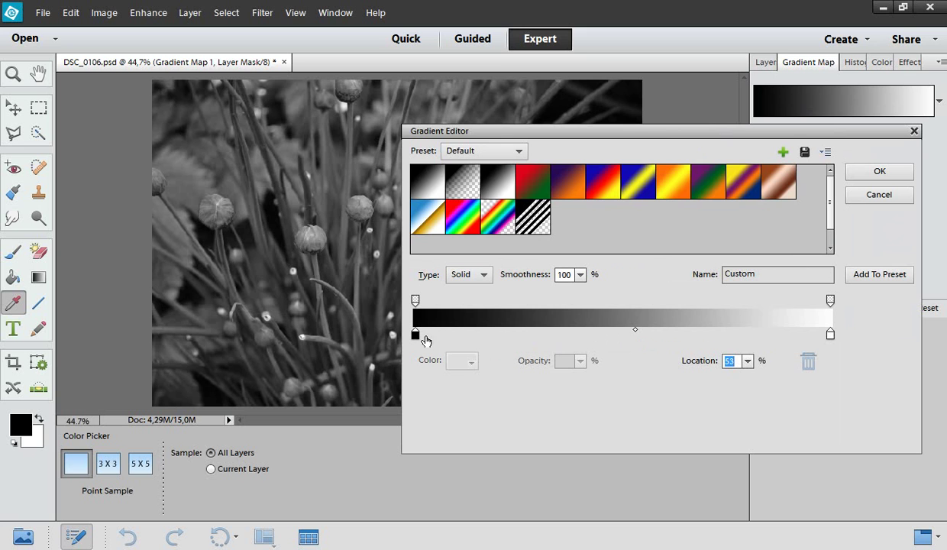
left_click(467, 336)
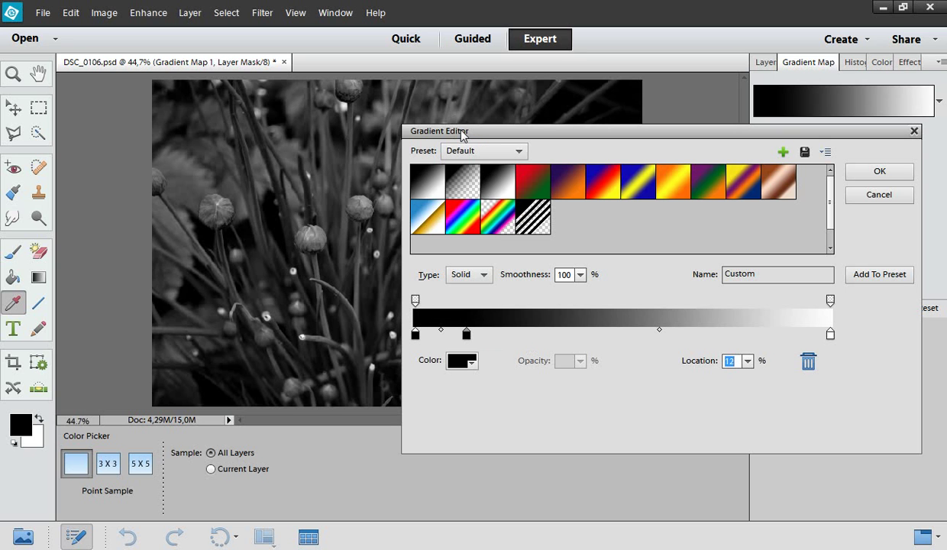
left_click_drag(461, 135, 519, 161)
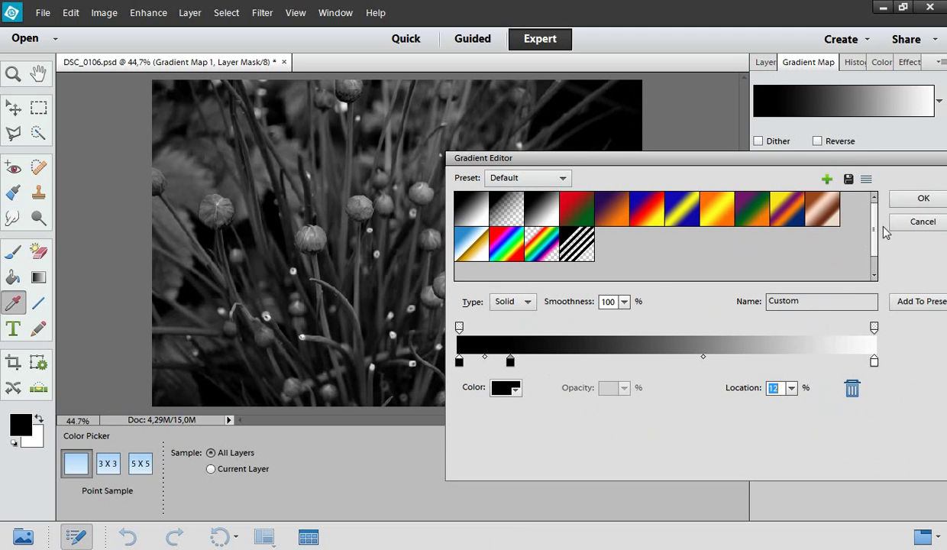
left_click(922, 201)
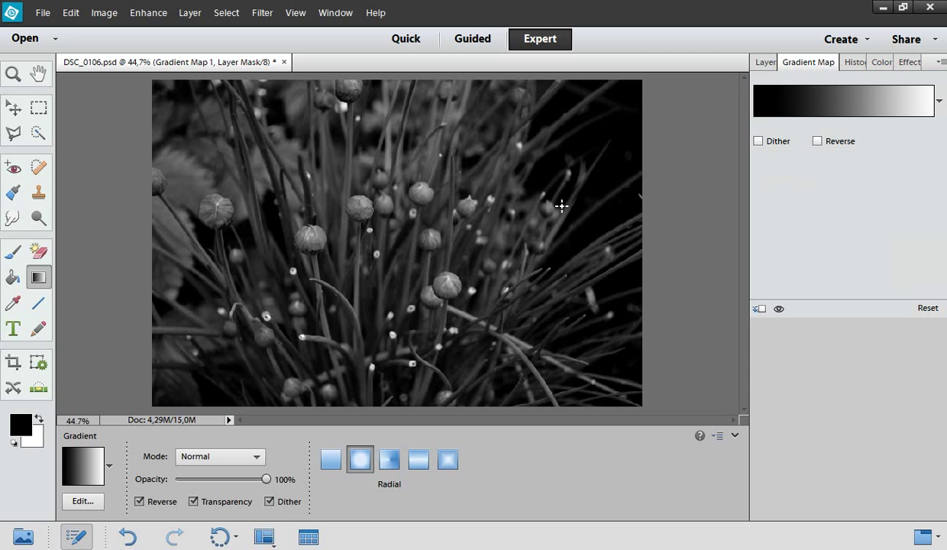
Step: Apply the Spectrum preset to the gradient map and hide the Gradient Map 1 layer
left_click(758, 104)
left_click(510, 242)
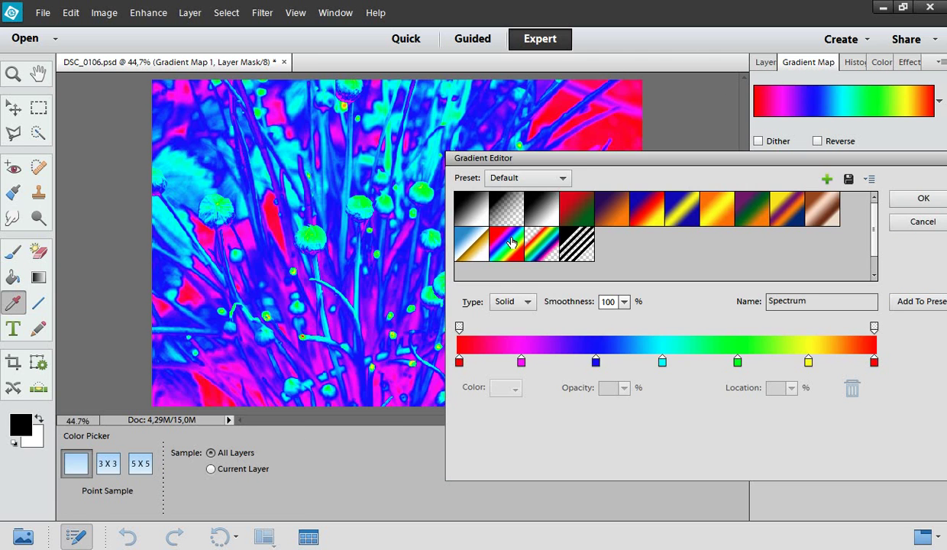
left_click(921, 200)
left_click(765, 64)
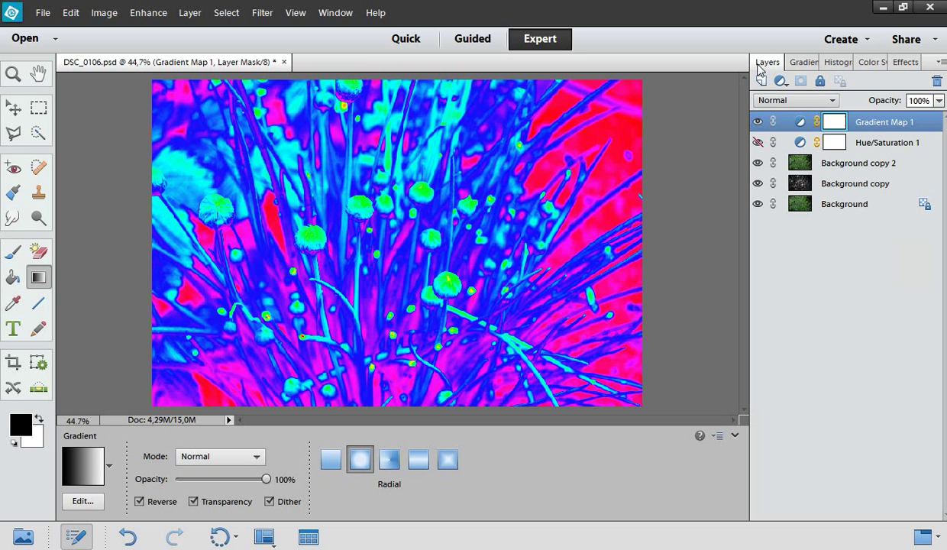
left_click(758, 121)
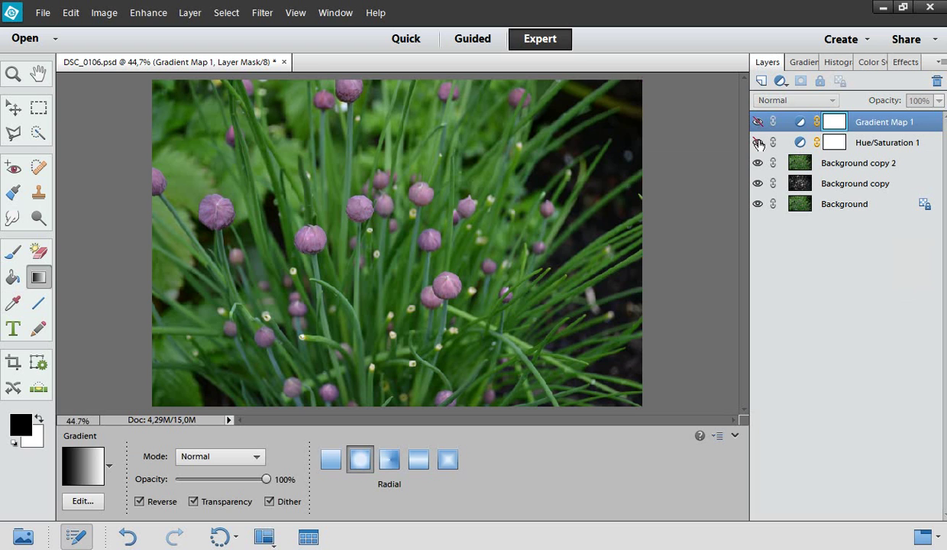
left_click(758, 143)
left_click(757, 143)
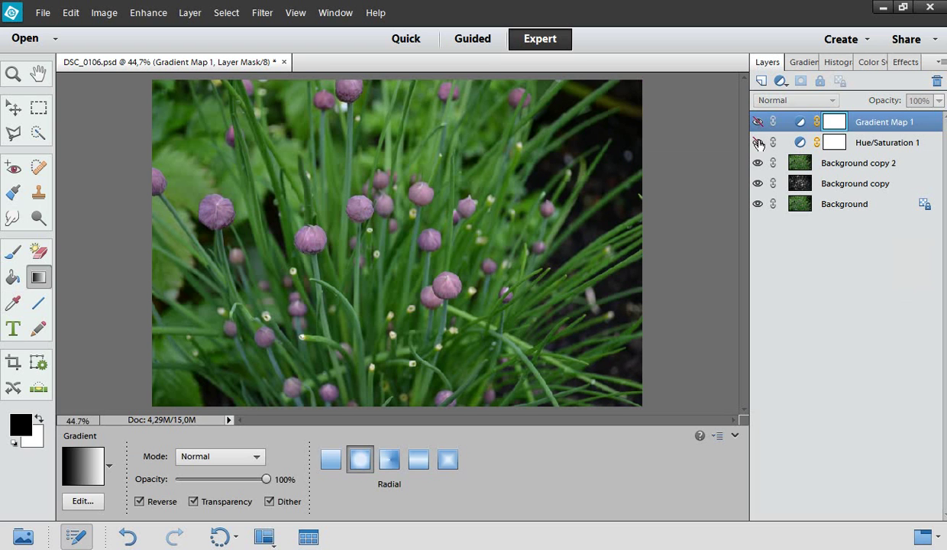
Step: Add a Photo Filter adjustment layer using the near-black custom color 060606
left_click(780, 82)
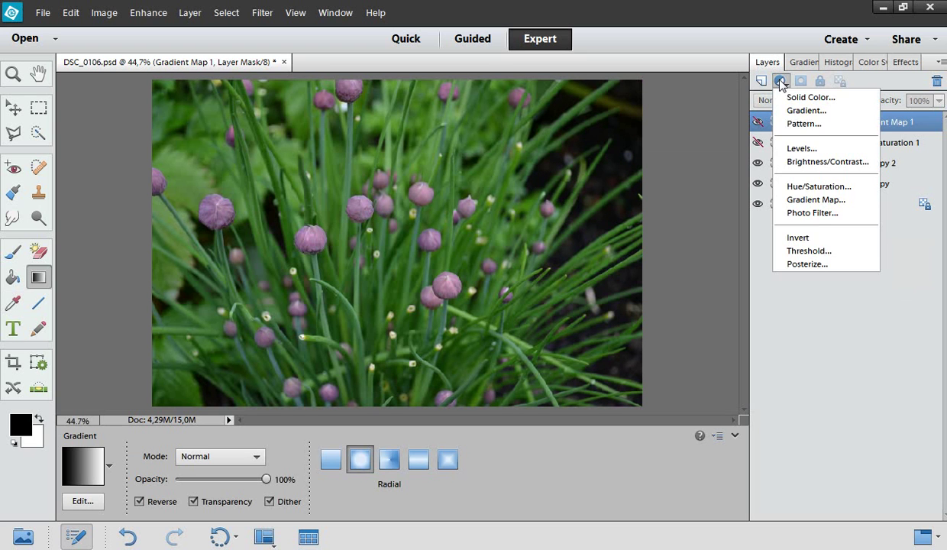
left_click(814, 214)
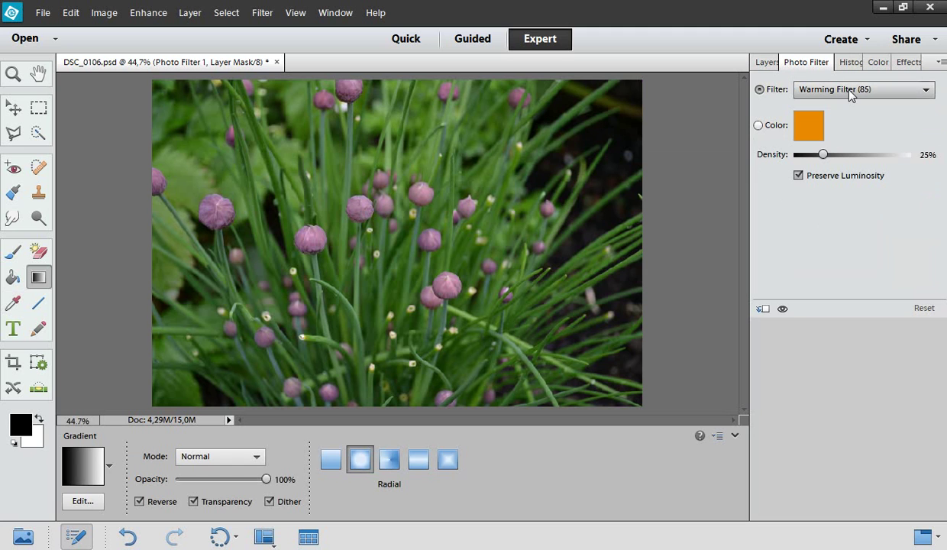
left_click(830, 90)
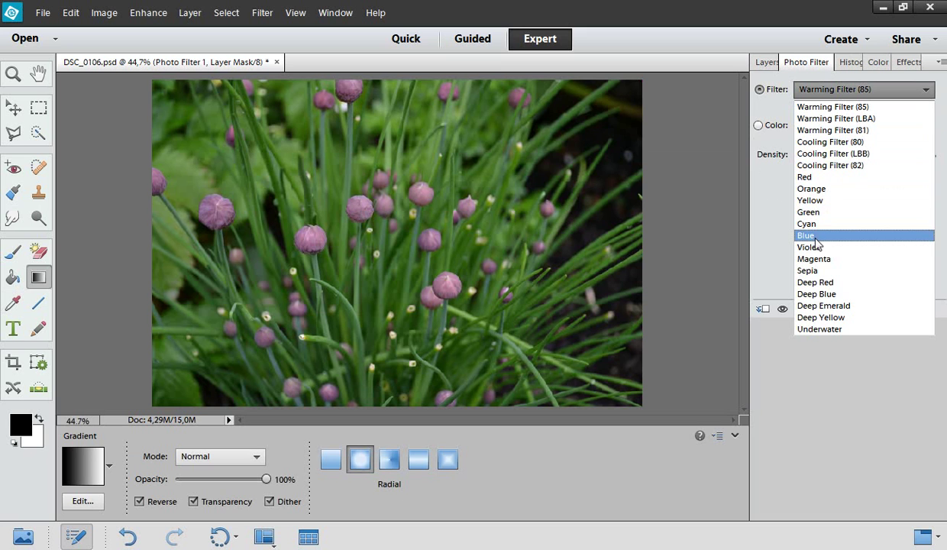
left_click(758, 123)
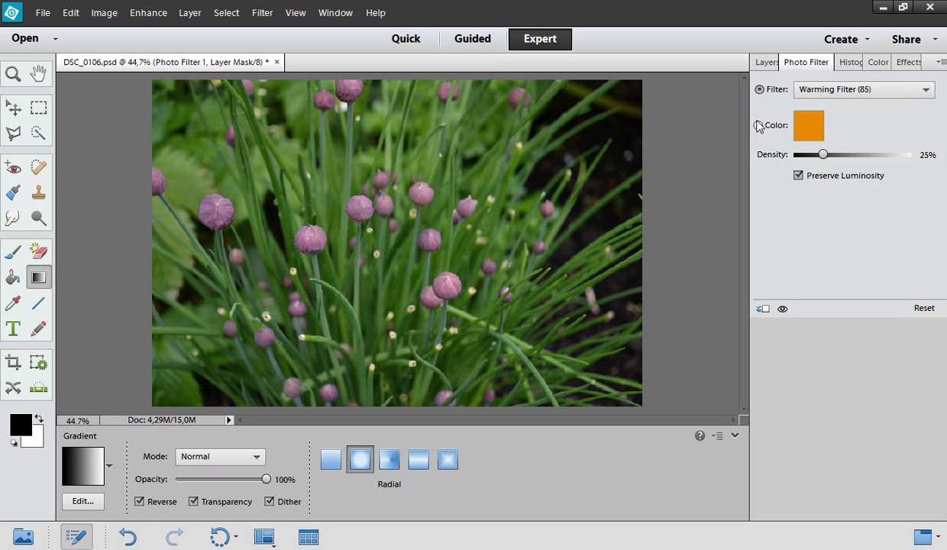
left_click(779, 124)
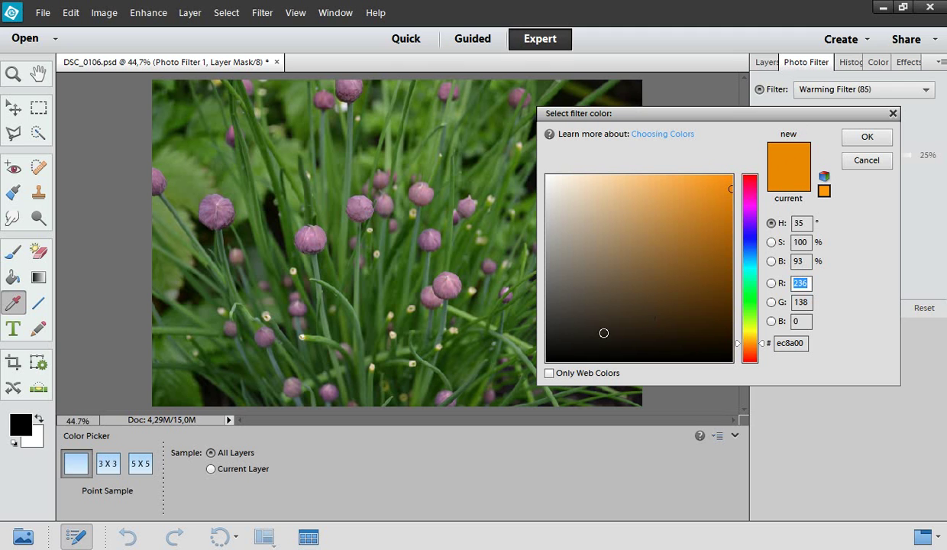
left_click(551, 357)
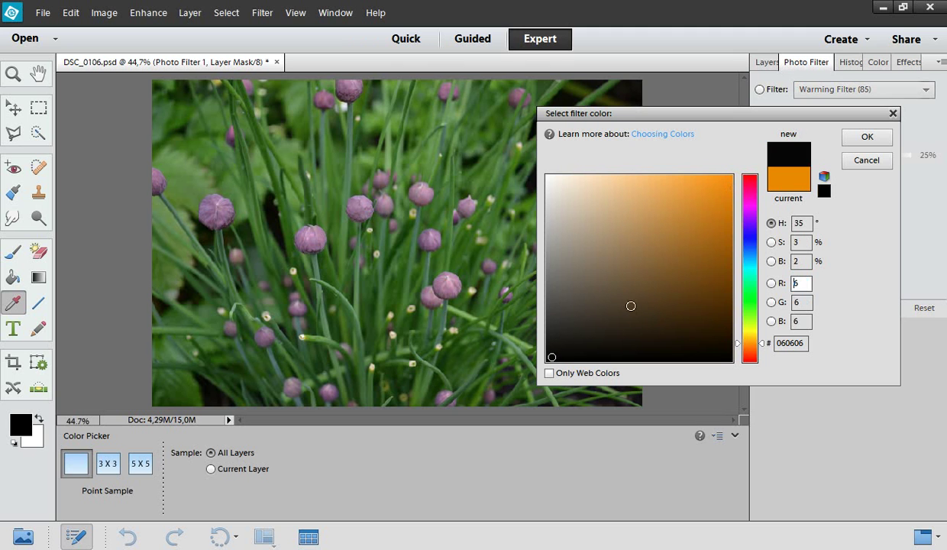
left_click(858, 140)
Step: Raise the photo filter's density to 100% and hide the Photo Filter 1 layer
left_click_drag(820, 155, 946, 154)
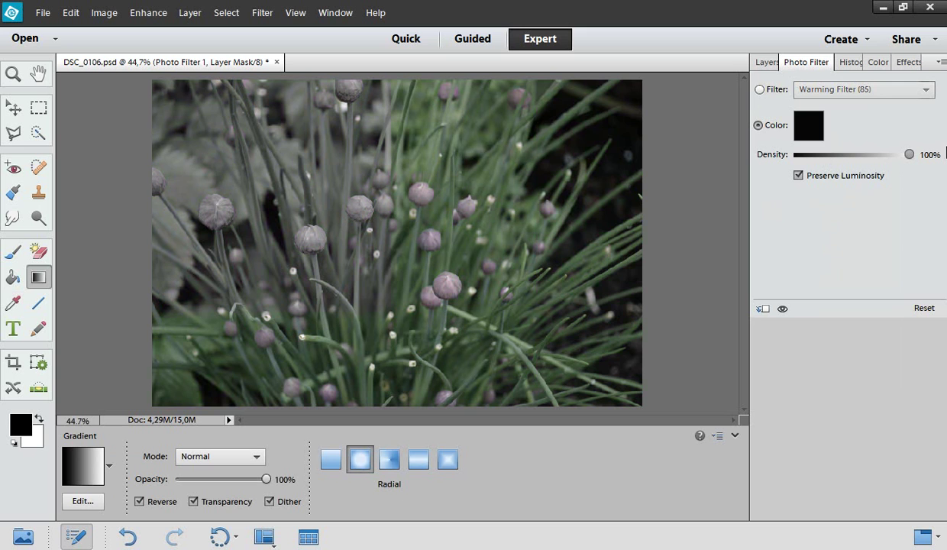
left_click(765, 62)
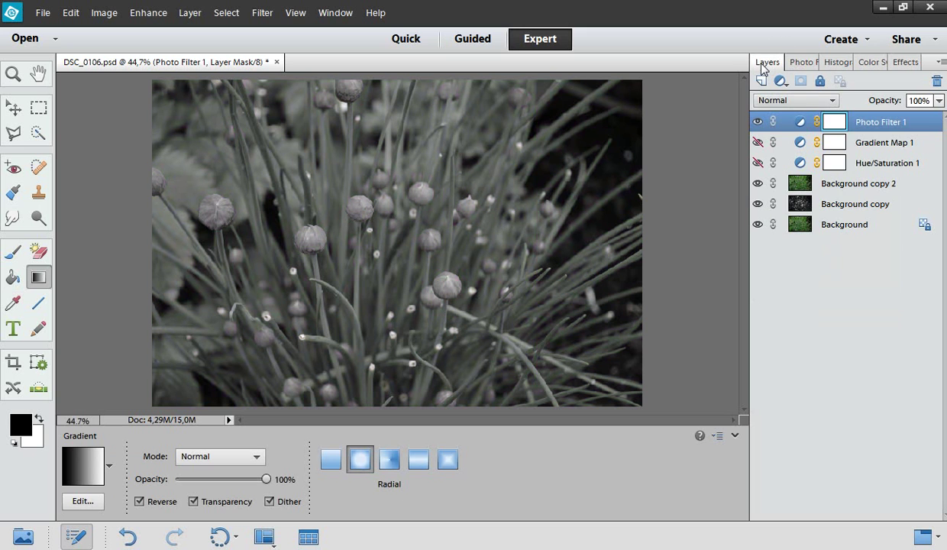
left_click(757, 122)
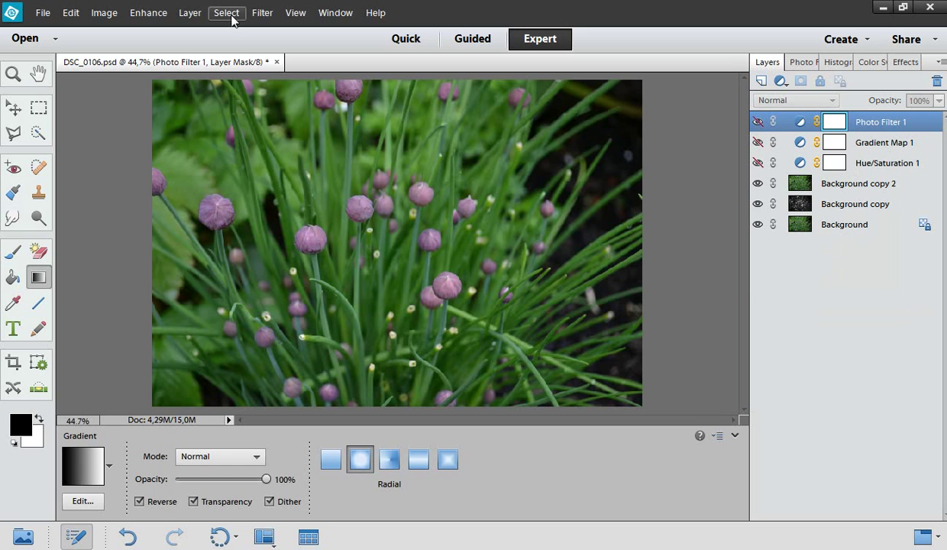
Step: Start the Convert to Black and White command on the Background copy 2 layer
left_click(157, 13)
mouse_move(262, 13)
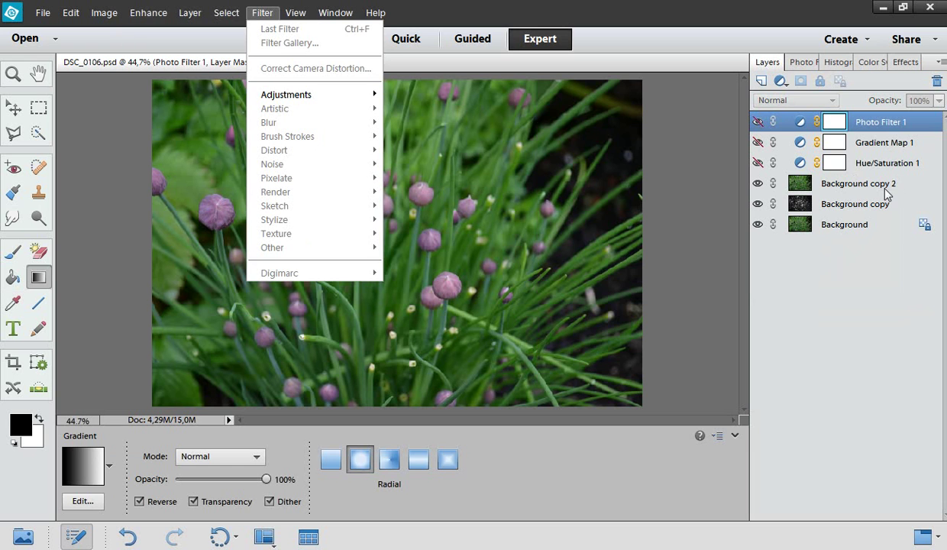
left_click(855, 186)
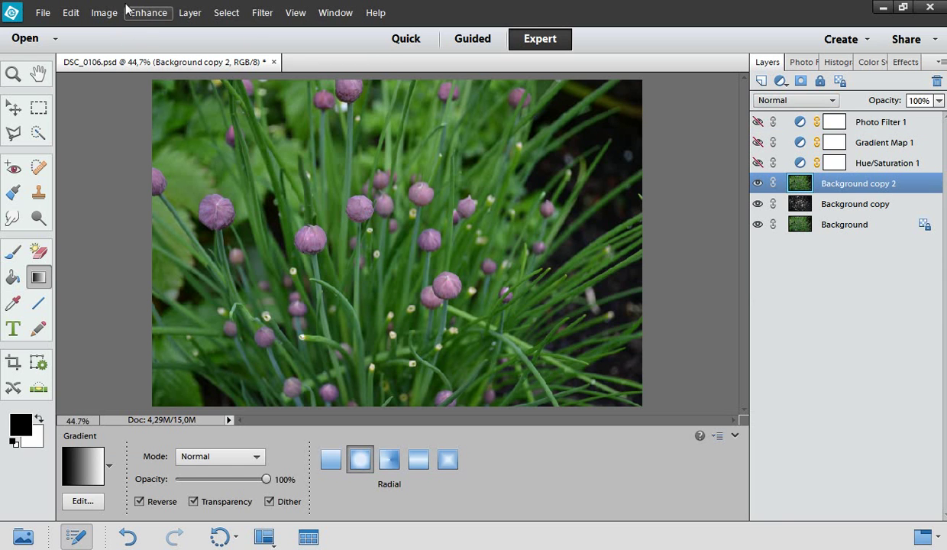
left_click(148, 13)
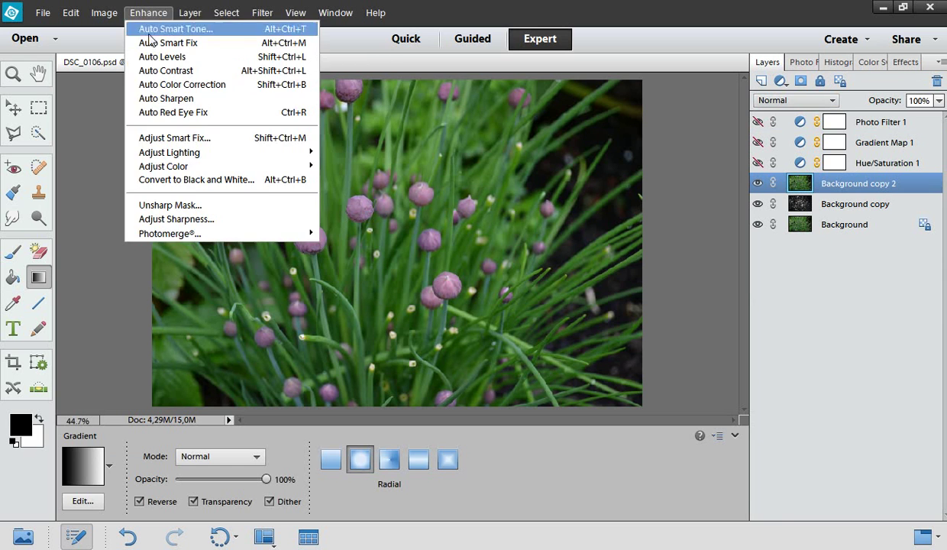
left_click(168, 180)
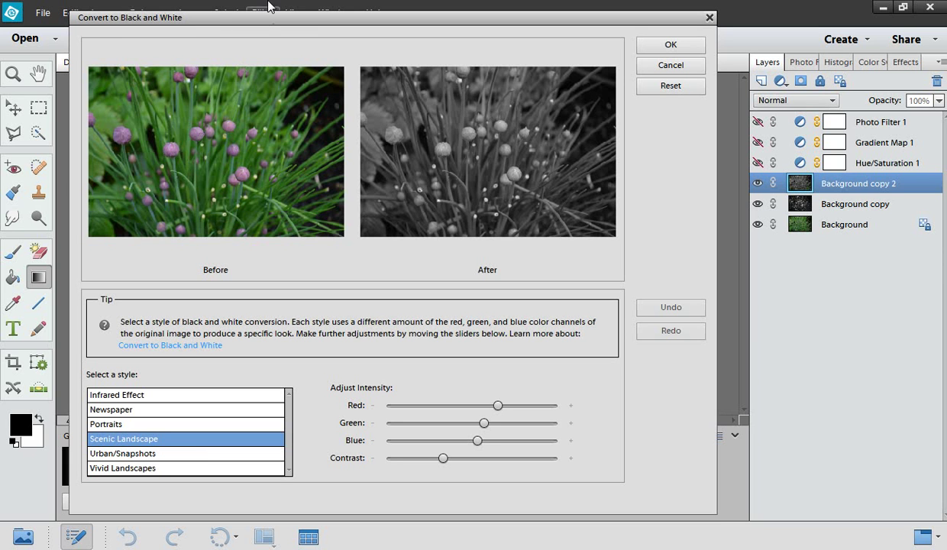
left_click_drag(269, 20, 272, 19)
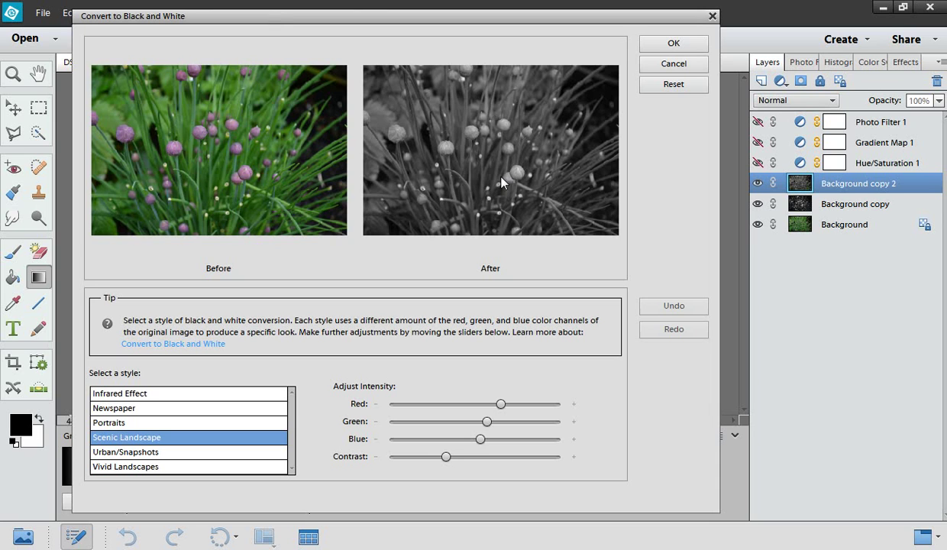
Step: Preview the Infrared Effect, Newspaper, Portraits and Scenic Landscape conversion styles and settle on Newspaper
mouse_move(501, 181)
left_click(142, 396)
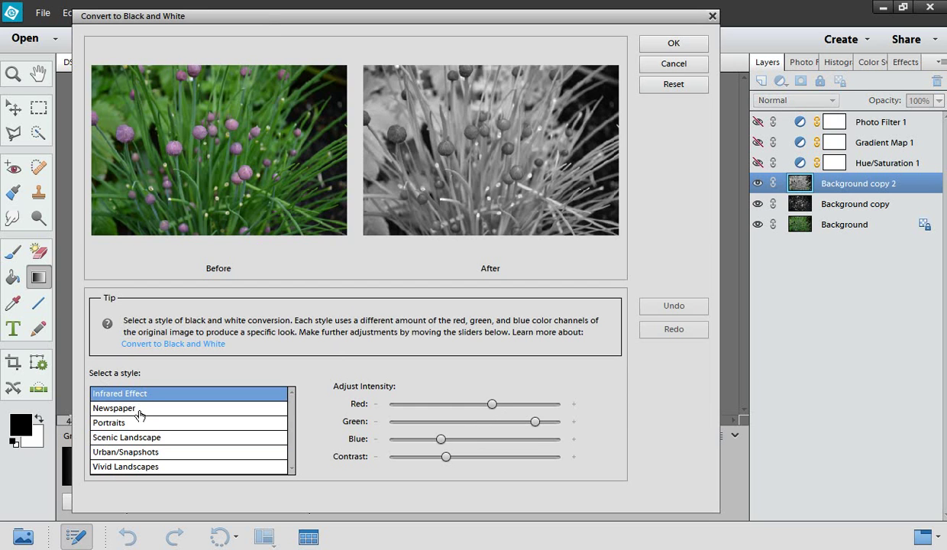
left_click(140, 409)
left_click(135, 422)
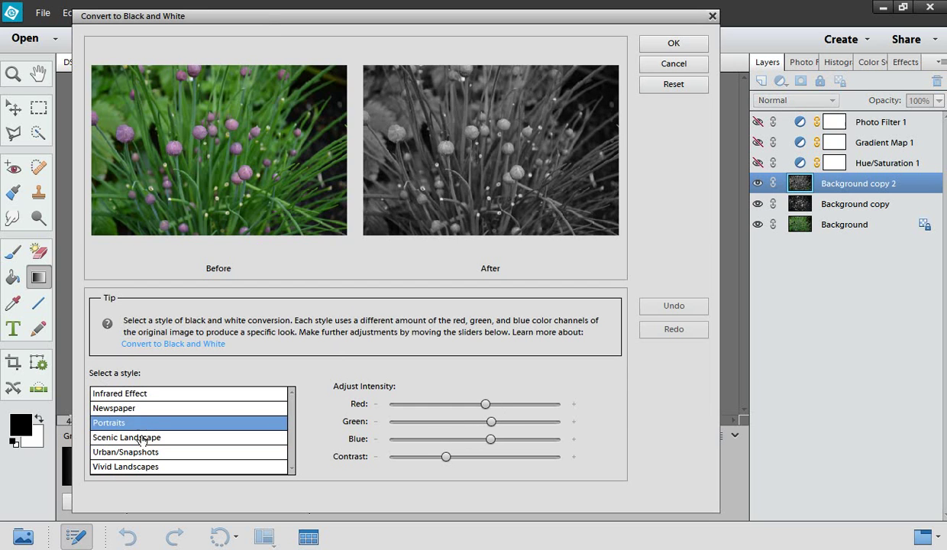
left_click(142, 439)
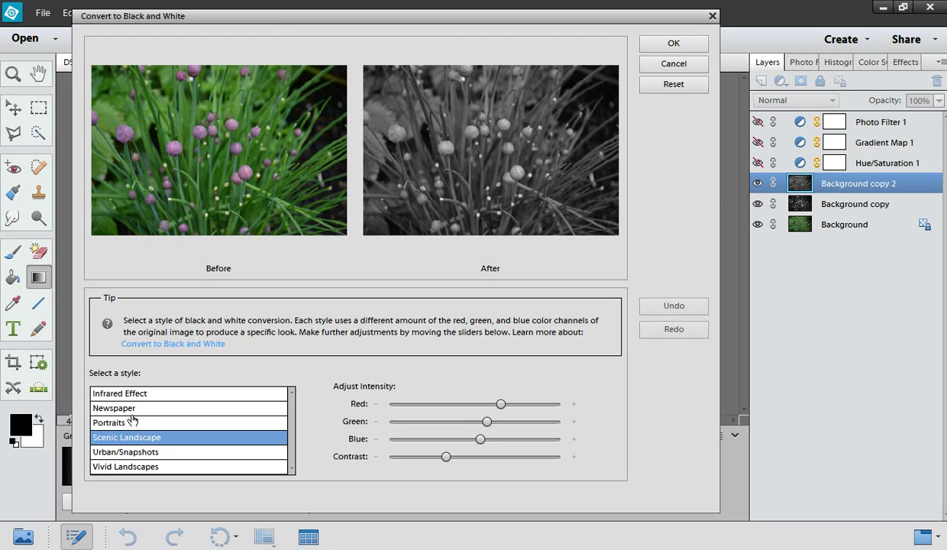
left_click(131, 411)
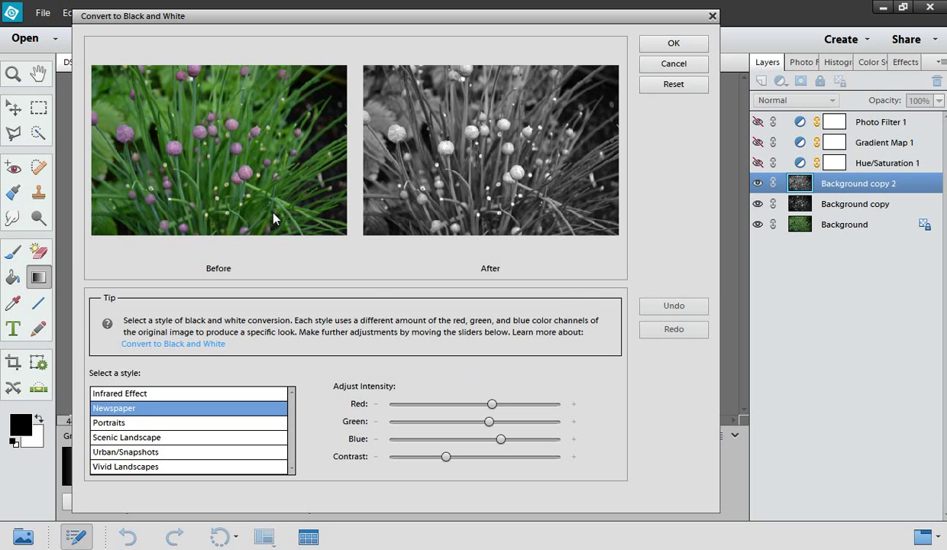
Step: Raise the conversion's red intensity slightly and lower its green intensity to darken the foliage around the flowers
mouse_move(493, 408)
left_click_drag(493, 408, 512, 407)
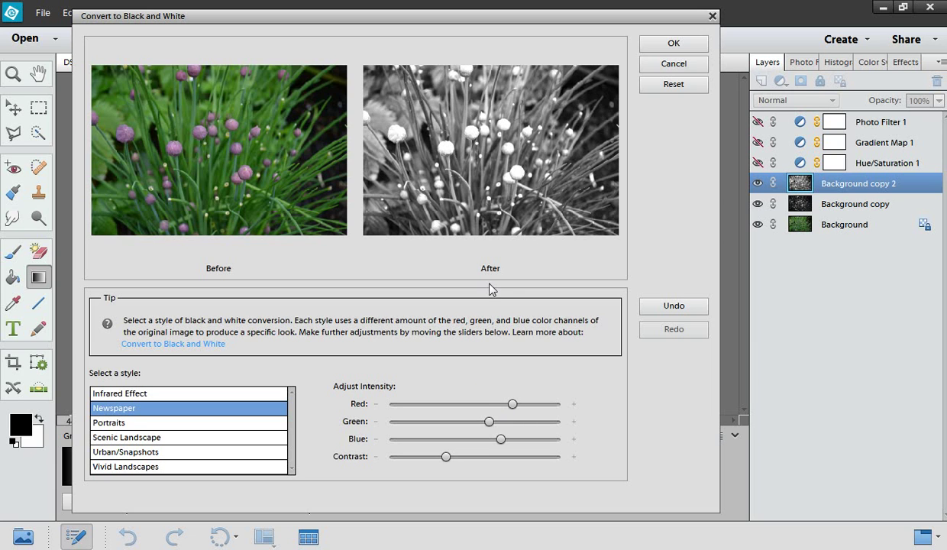
left_click_drag(512, 404, 504, 405)
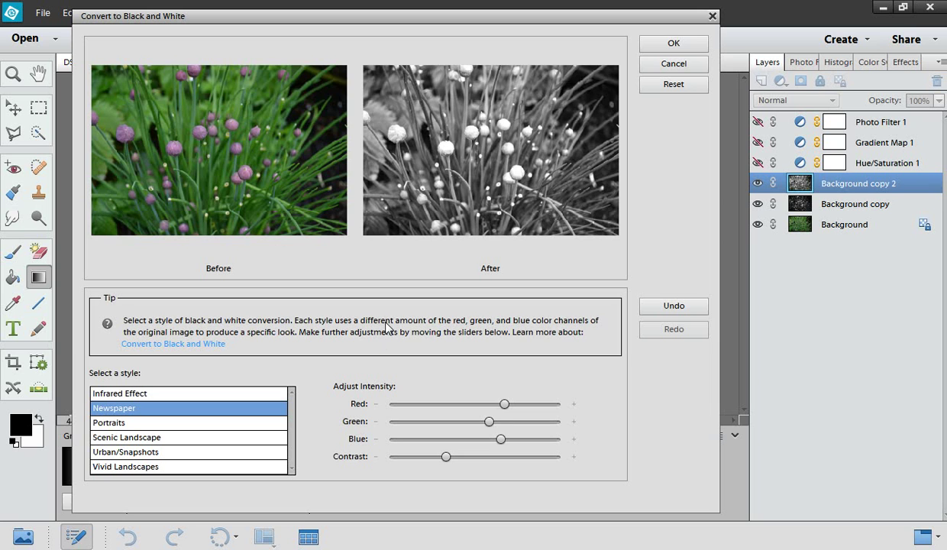
left_click_drag(489, 425, 472, 427)
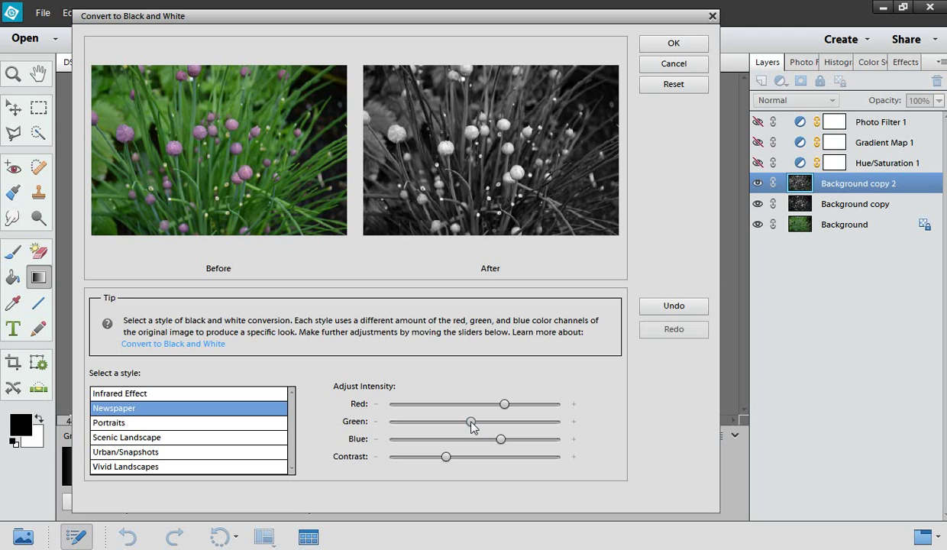
left_click_drag(471, 426, 464, 426)
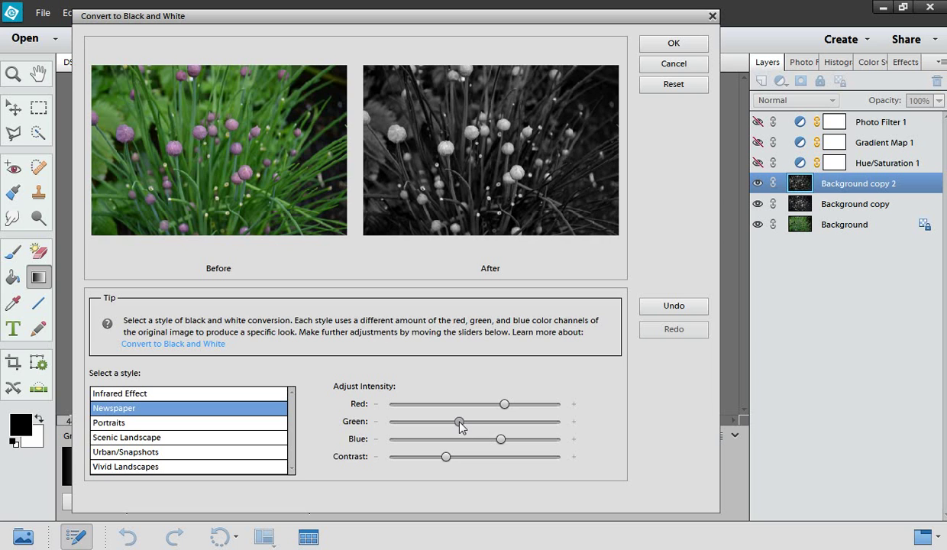
left_click_drag(460, 422, 457, 422)
Step: Raise the blue intensity and slightly increase the contrast, and apply the black and white conversion
mouse_move(501, 440)
left_click_drag(500, 440, 521, 442)
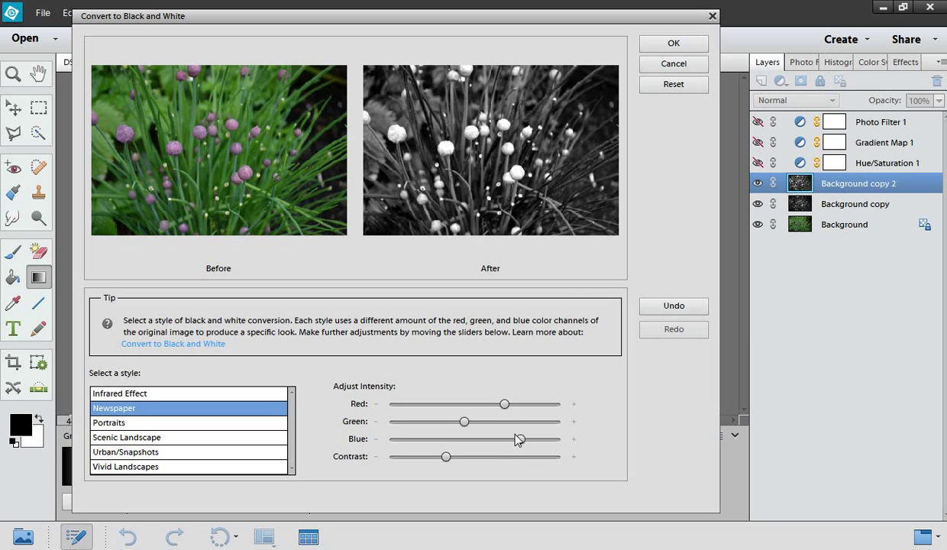
left_click_drag(520, 440, 482, 441)
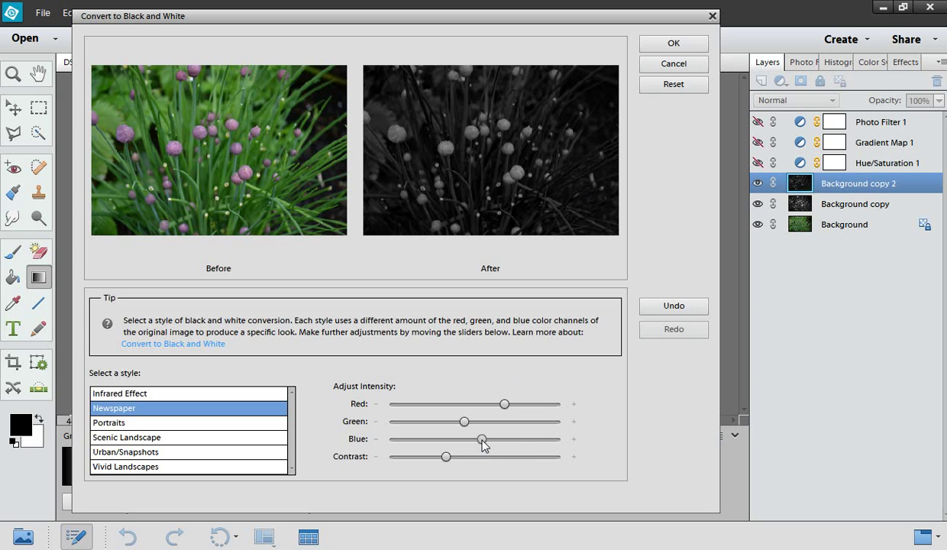
left_click_drag(481, 441, 519, 444)
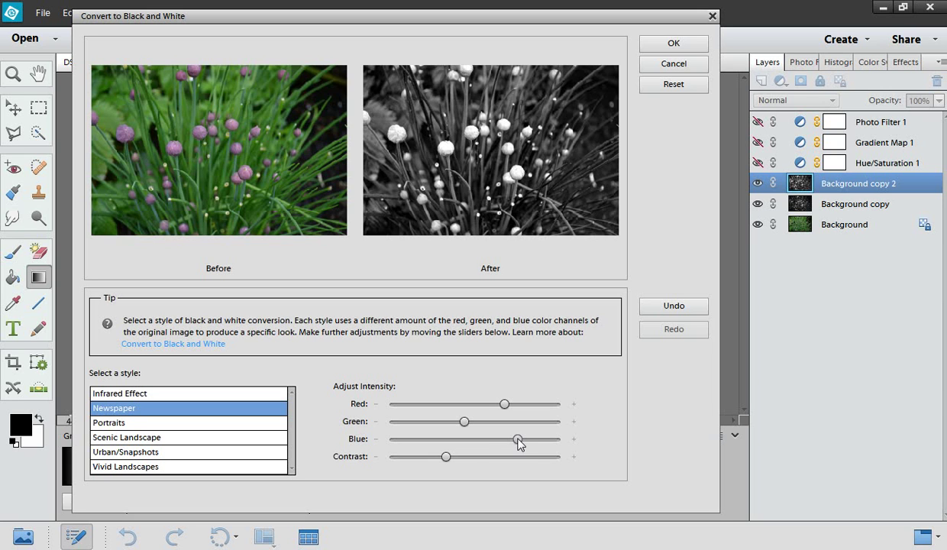
left_click_drag(446, 457, 452, 458)
left_click(675, 45)
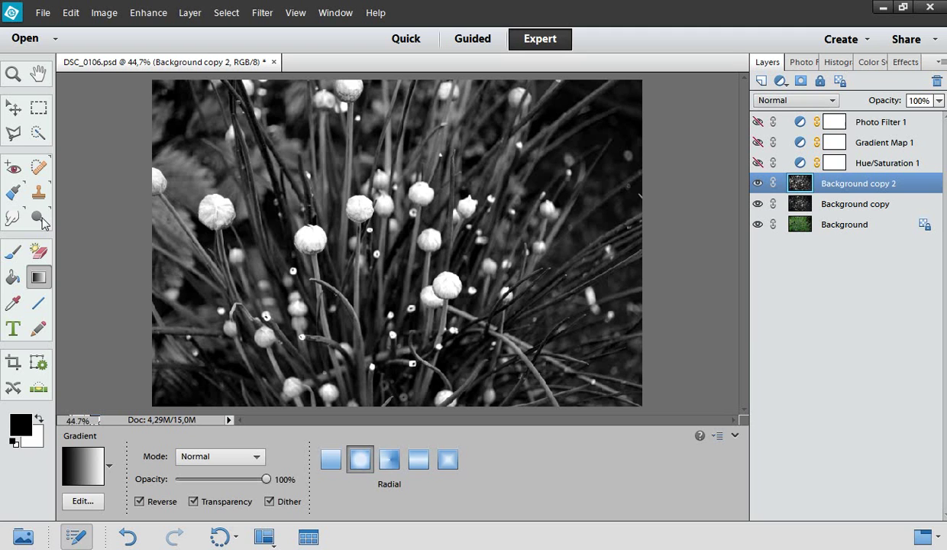
Step: Darken the shadows across the photo with a 488 px Burn brush at 14% exposure, using the Shadows range
left_click(39, 218)
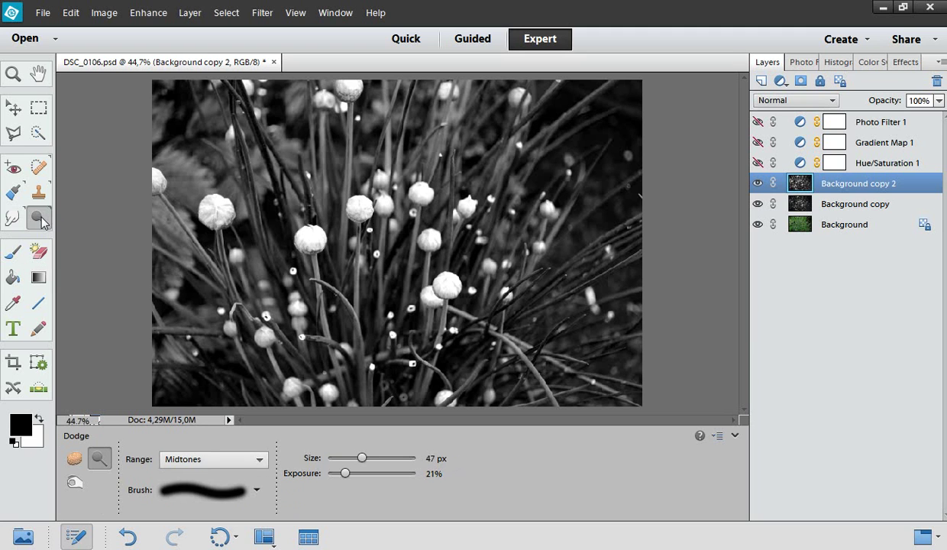
left_click(74, 484)
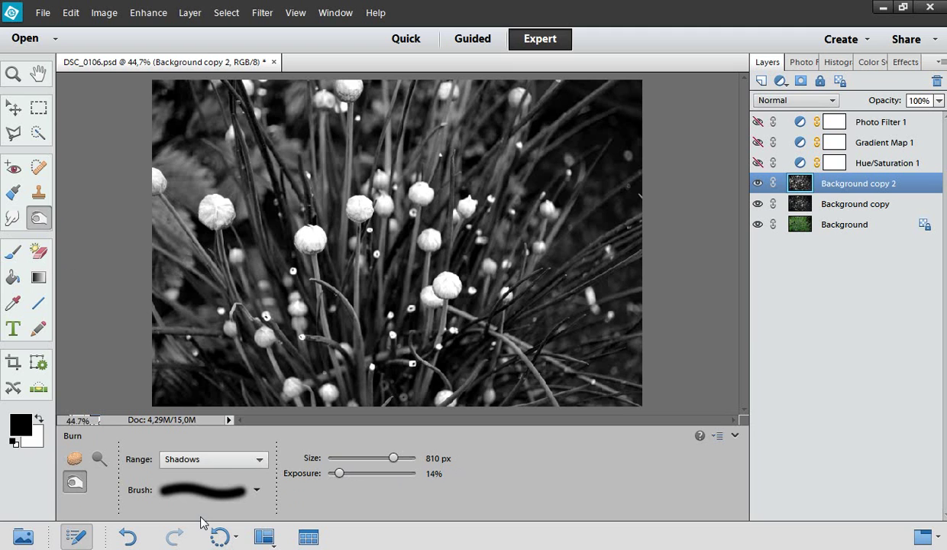
left_click(259, 461)
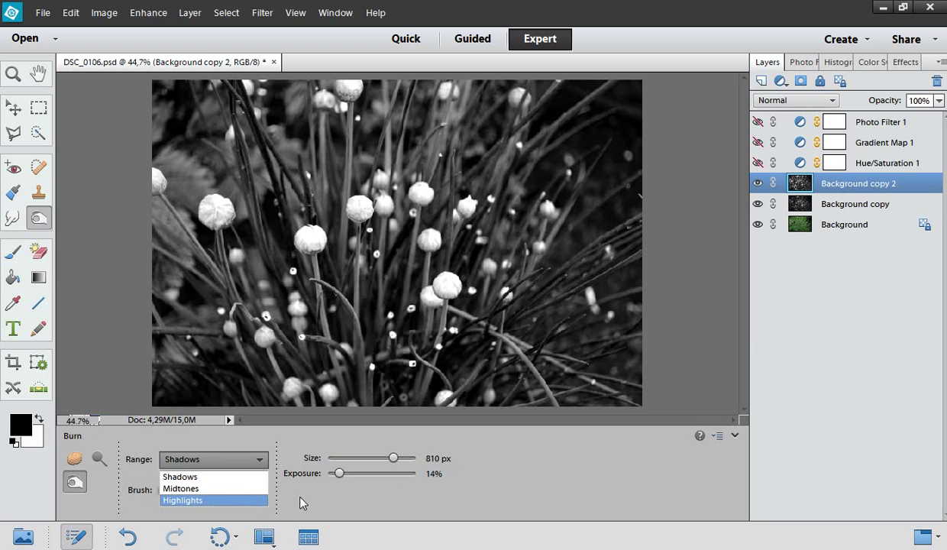
left_click(342, 474)
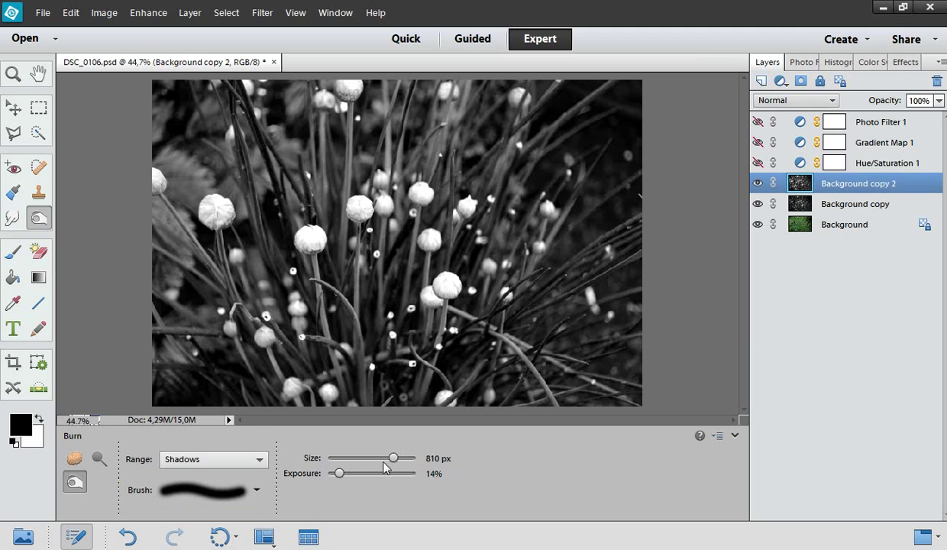
left_click_drag(393, 458, 390, 459)
mouse_move(561, 321)
left_mouse_down()
mouse_move(518, 112)
mouse_move(482, 80)
mouse_move(348, 64)
mouse_move(204, 74)
mouse_move(89, 184)
mouse_move(131, 339)
mouse_move(149, 352)
mouse_move(144, 70)
mouse_move(361, 9)
mouse_move(556, 119)
mouse_move(570, 332)
mouse_move(523, 372)
mouse_move(527, 172)
mouse_move(335, 43)
mouse_move(184, 358)
left_mouse_up()
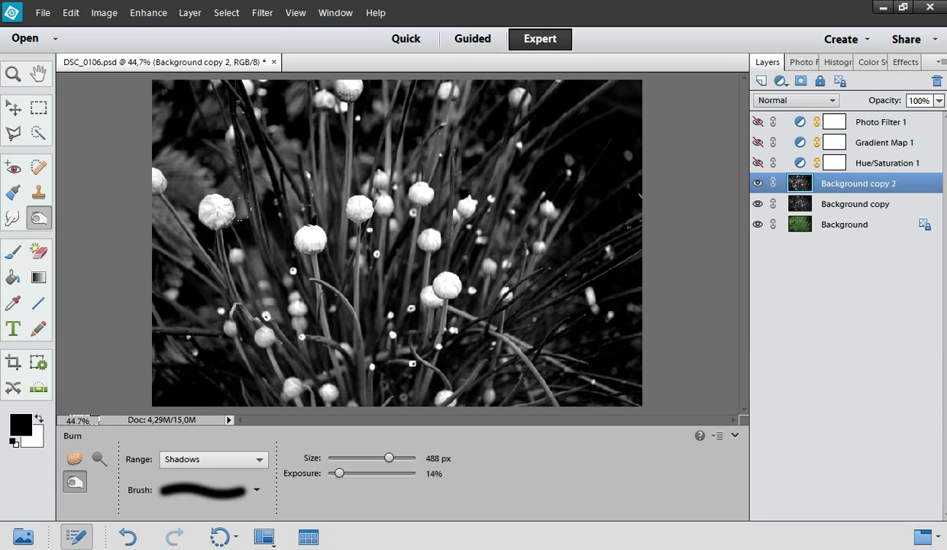
mouse_move(317, 100)
left_mouse_down()
mouse_move(374, 161)
mouse_move(330, 361)
left_mouse_up()
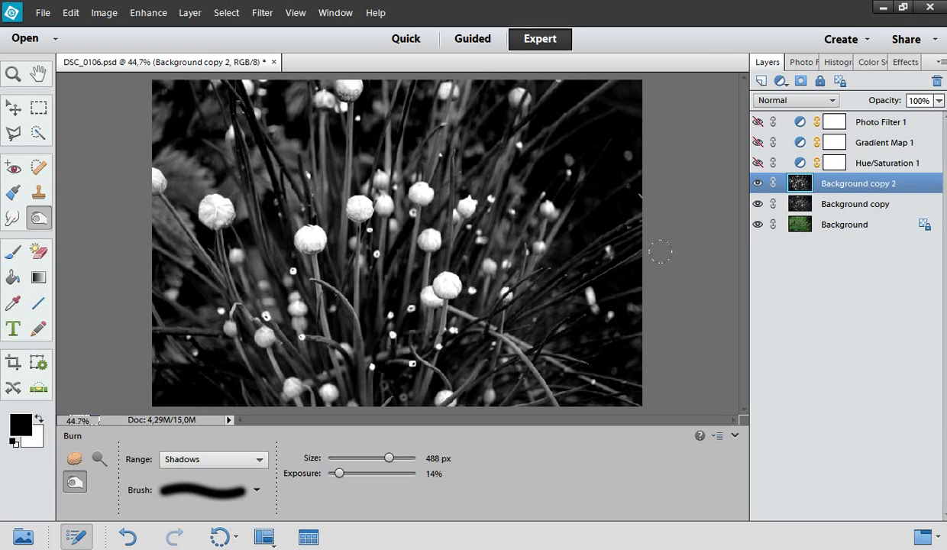
Step: Brighten the flower heads and stems with a 367 px Dodge brush at 21% exposure, using the Highlights range
left_click(232, 460)
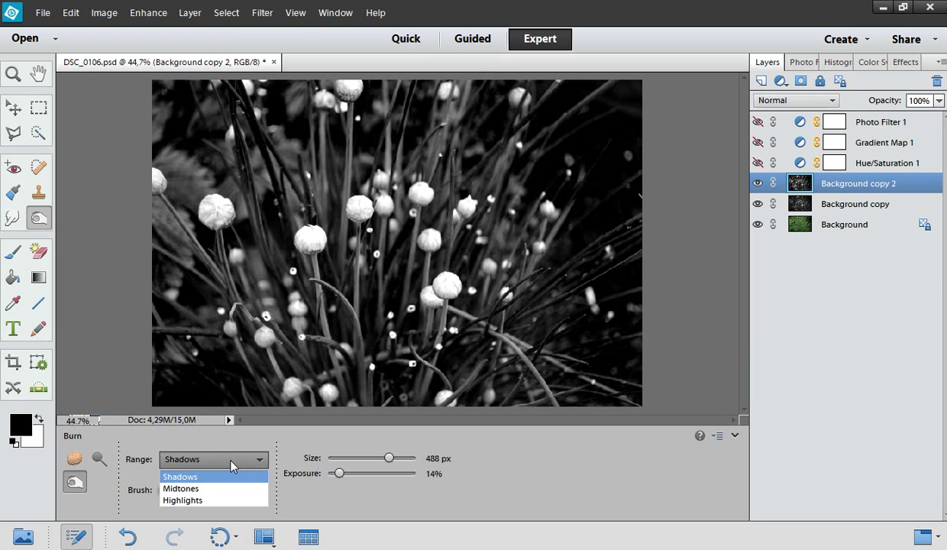
left_click(204, 500)
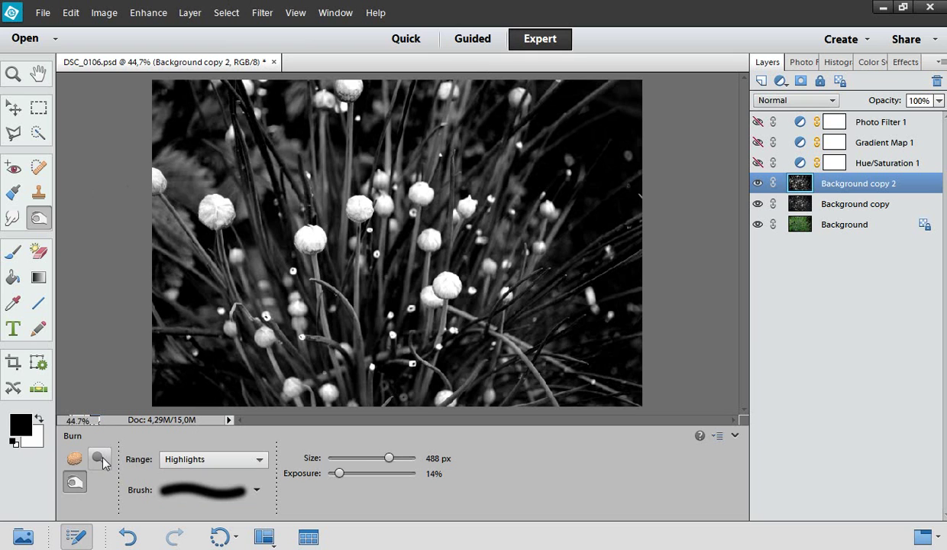
left_click(101, 456)
left_click(180, 459)
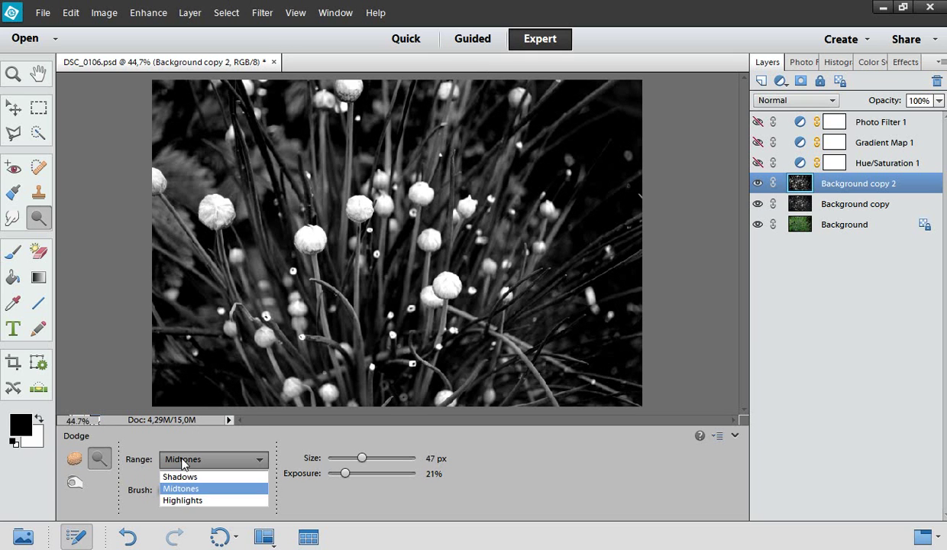
left_click(182, 501)
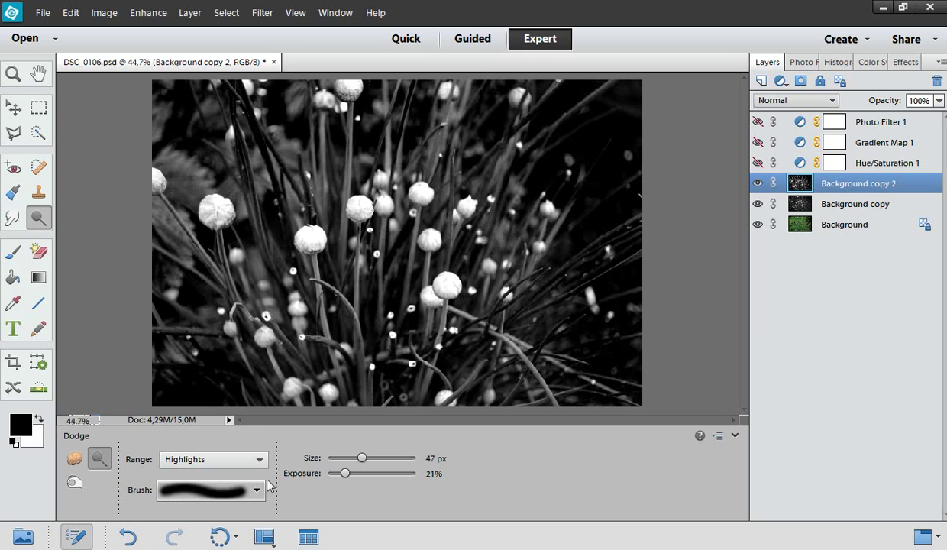
left_click_drag(362, 458, 387, 458)
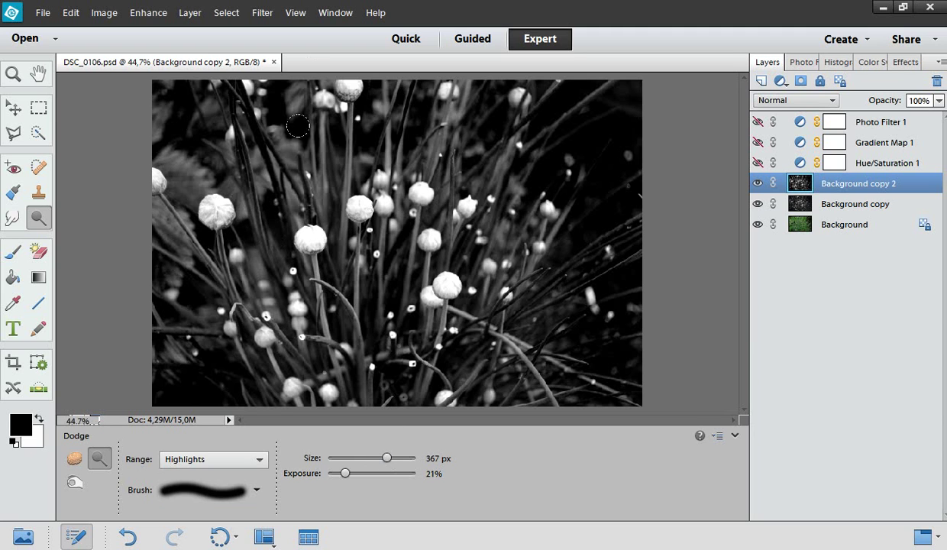
left_click_drag(307, 160, 317, 275)
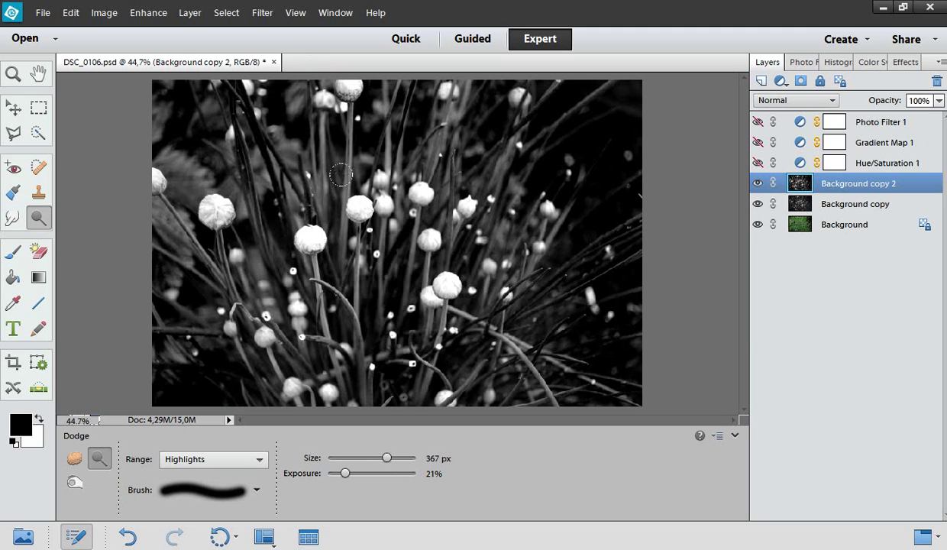
left_click_drag(443, 91, 439, 291)
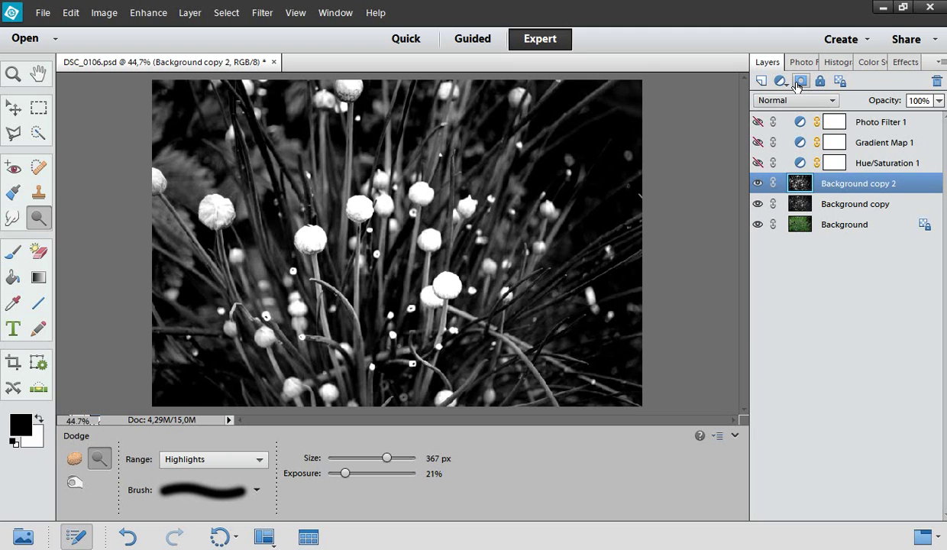
Step: Add a new layer with a reversed radial black-white gradient centred on the lower bright flower, and set its blend mode to Multiply
left_click(762, 82)
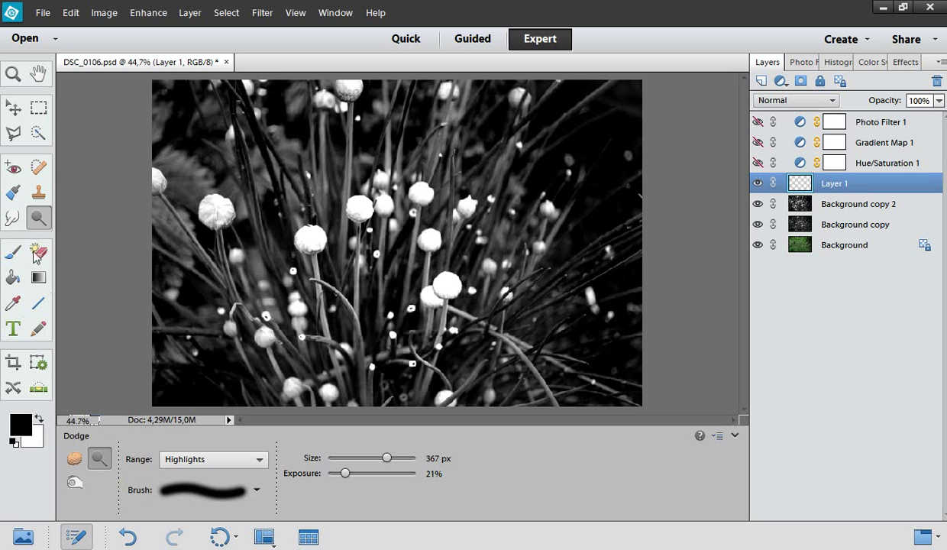
left_click(39, 277)
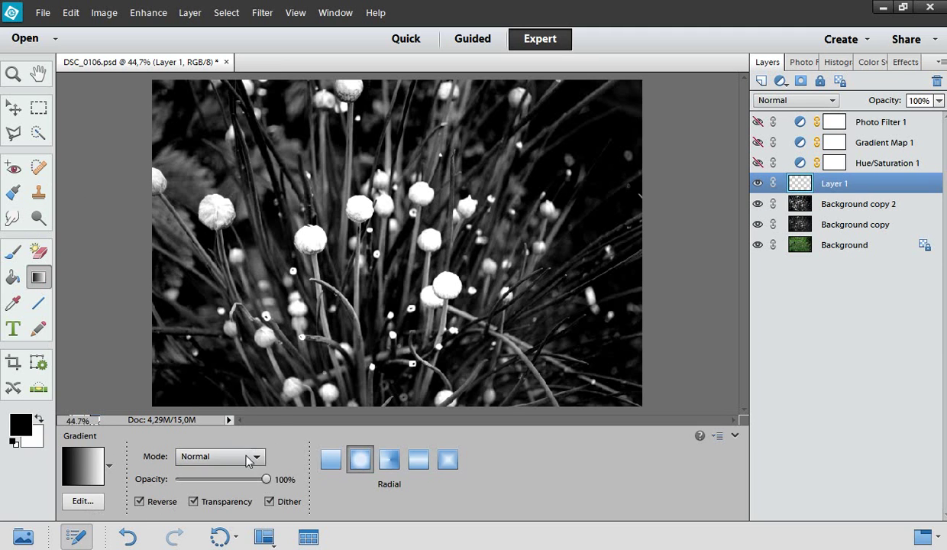
mouse_move(338, 227)
left_mouse_down()
mouse_move(445, 288)
mouse_move(340, 227)
left_mouse_up()
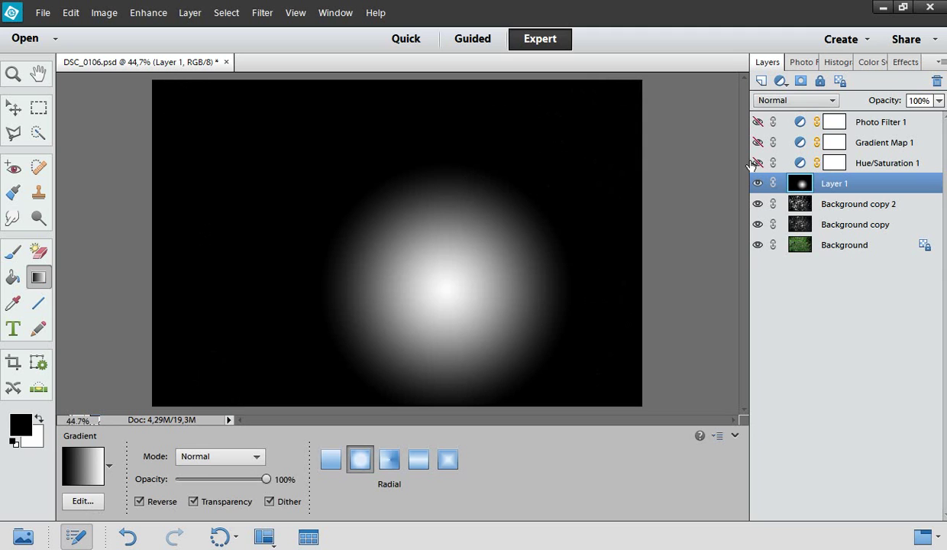
left_click(812, 100)
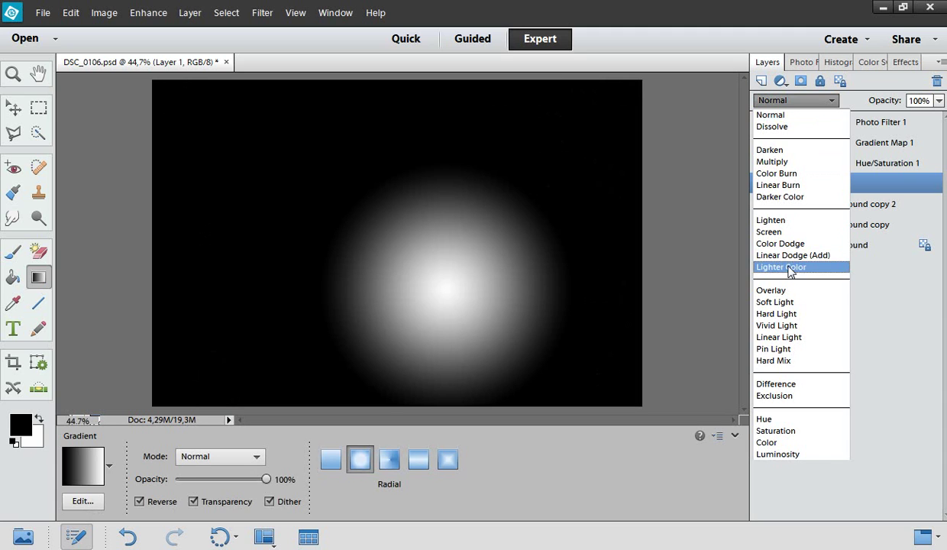
left_click(787, 161)
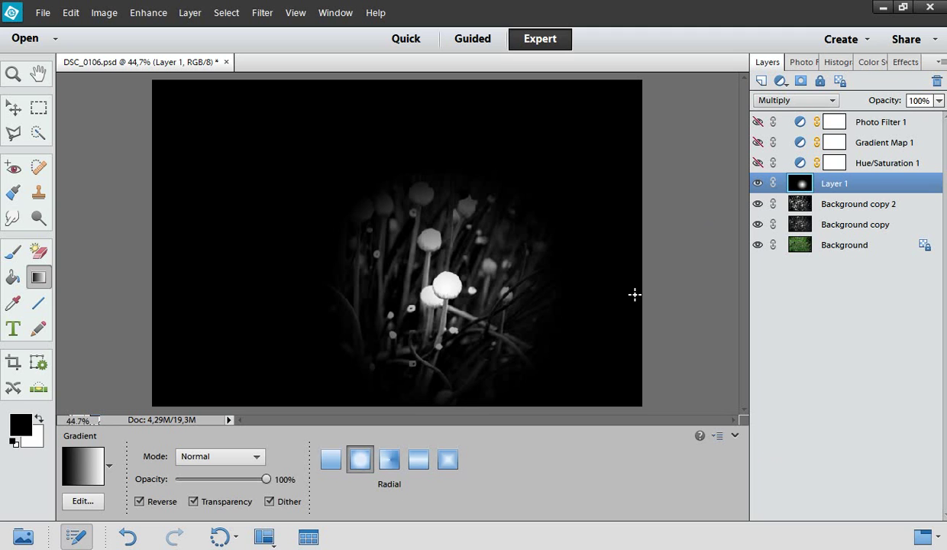
Step: Change the gradient layer's blend mode to Overlay and lower its opacity to 60%, comparing the photo with the layer hidden and shown
left_click(795, 101)
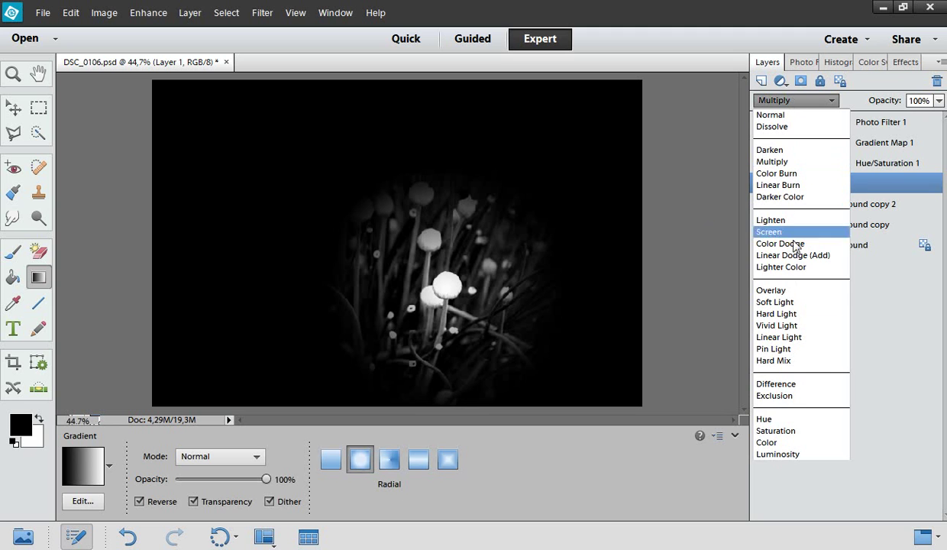
left_click(774, 297)
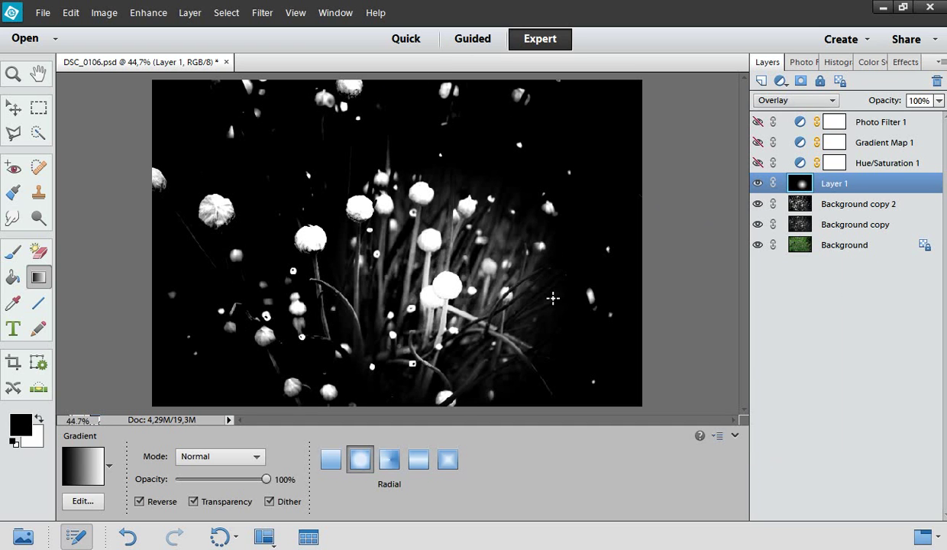
left_click(938, 100)
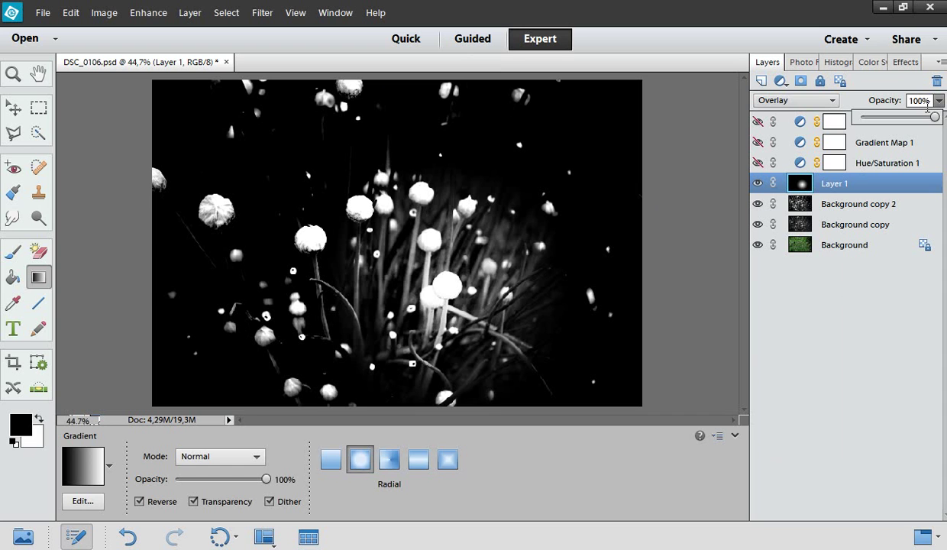
left_click(910, 119)
left_click_drag(908, 119, 905, 119)
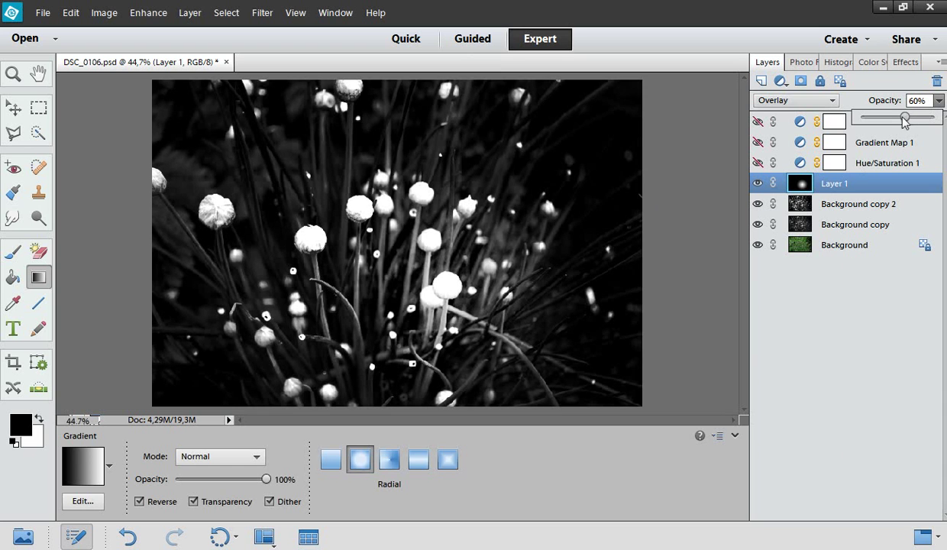
left_click(758, 184)
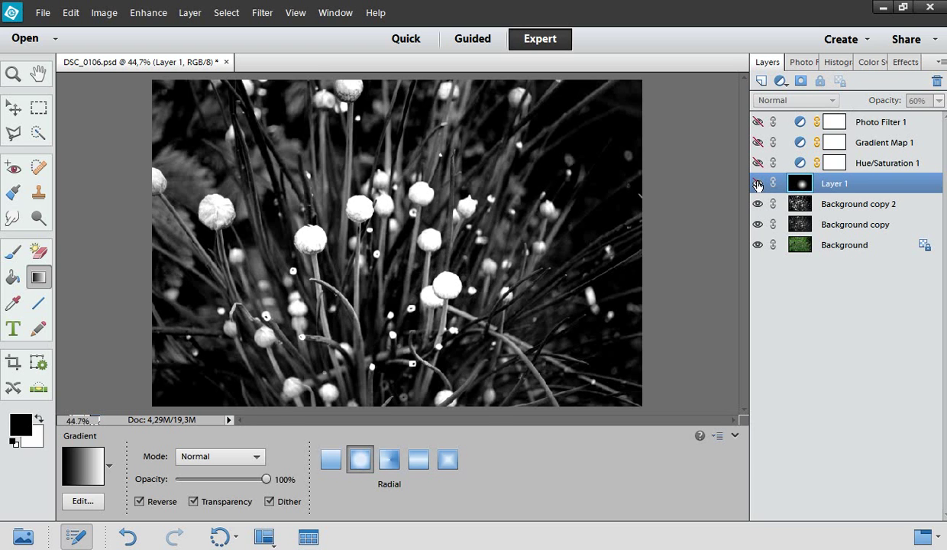
left_click(758, 185)
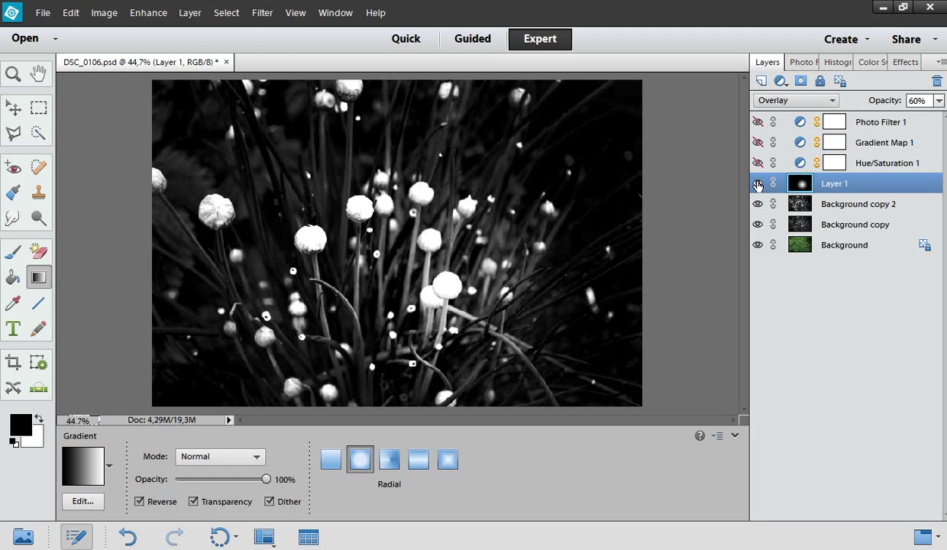